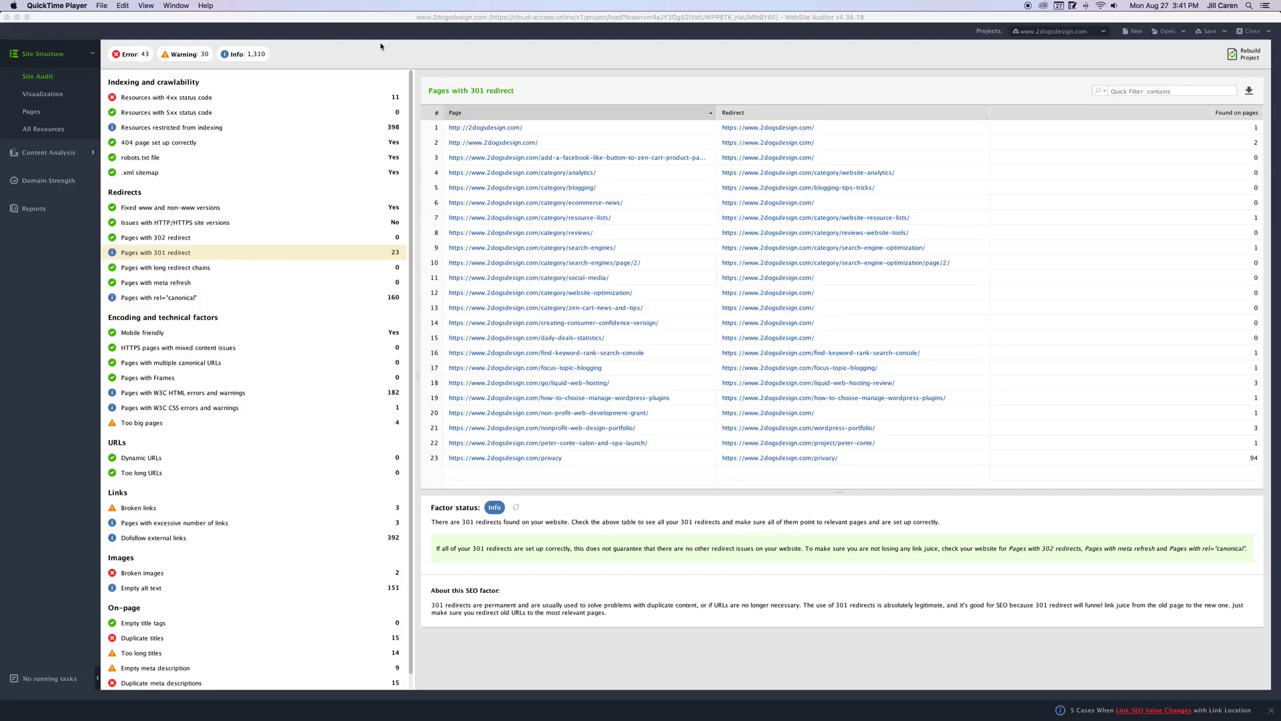
Step: Look through the site audit's factor list and open the details for resources with 4xx status code
left_click(386, 18)
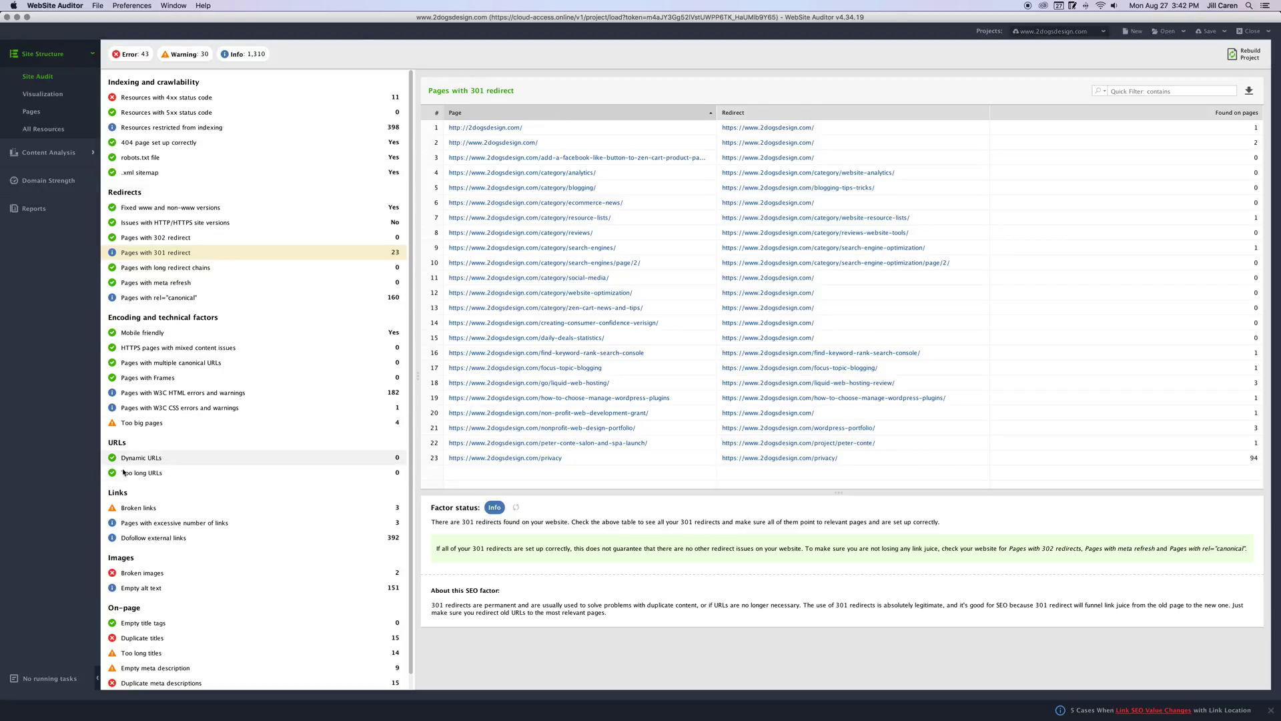
scroll(131, 610, "down", 1)
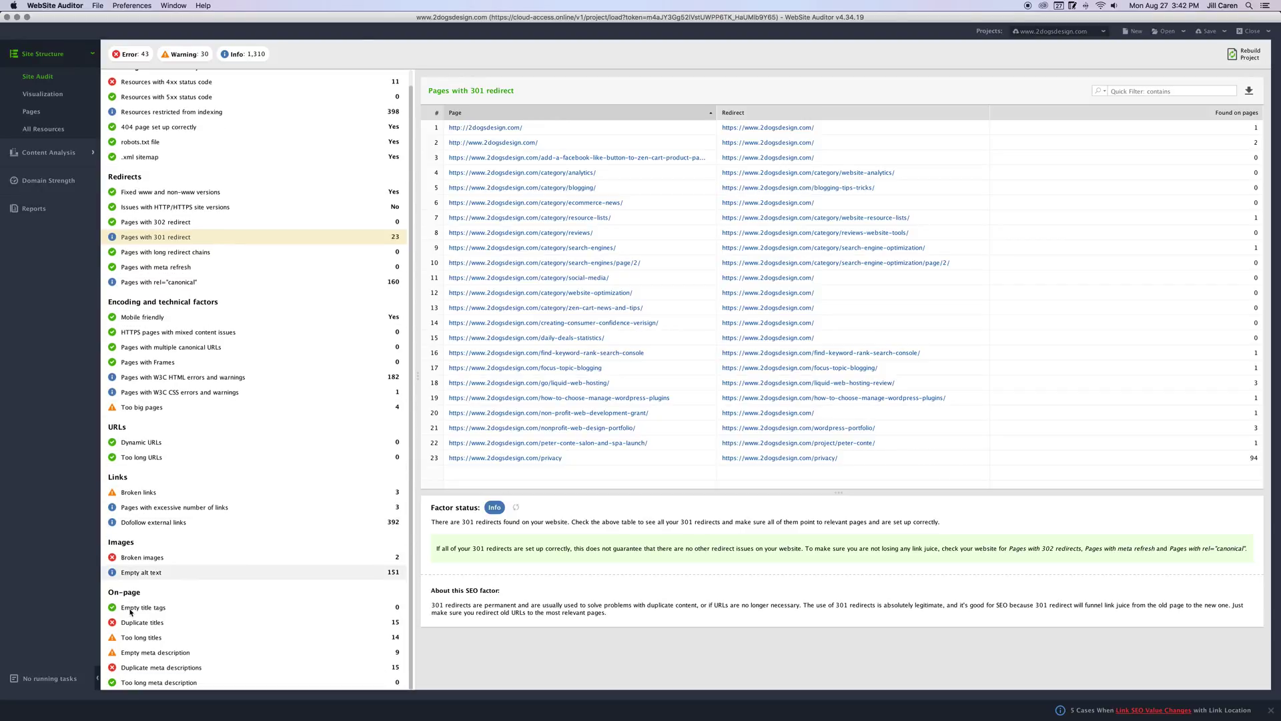
scroll(130, 361, "up", 1)
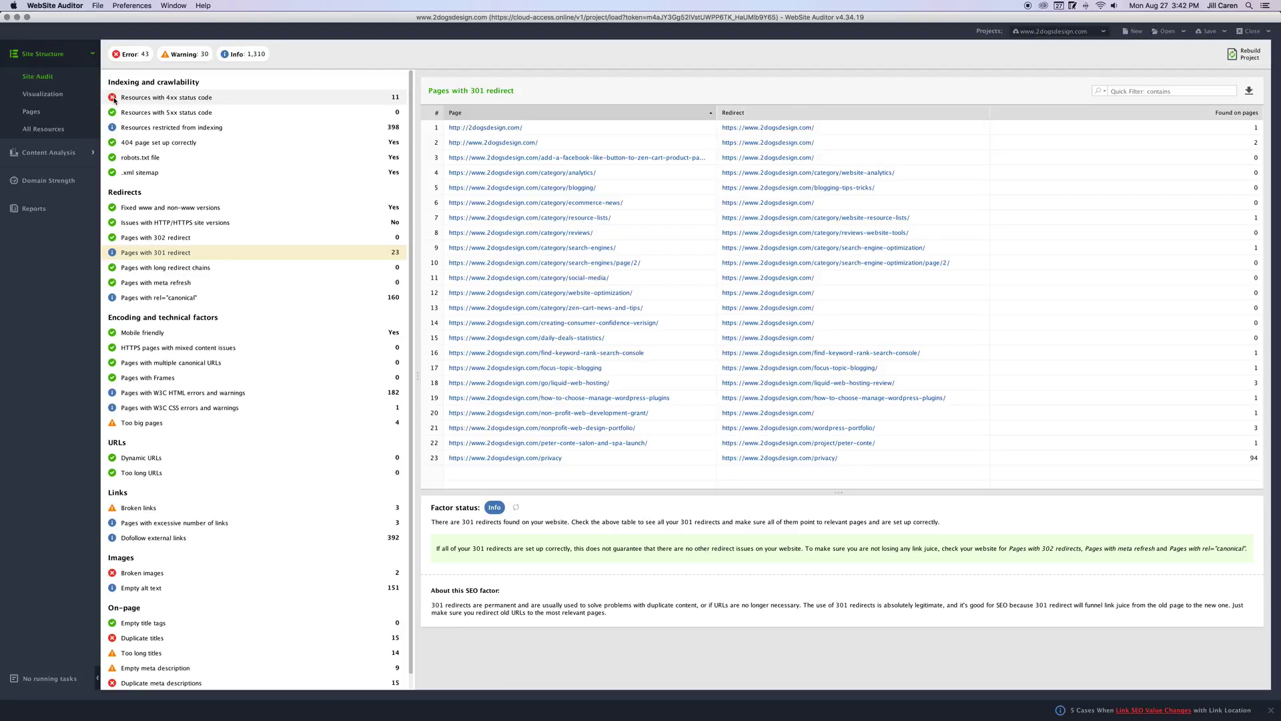
scroll(115, 100, "down", 1)
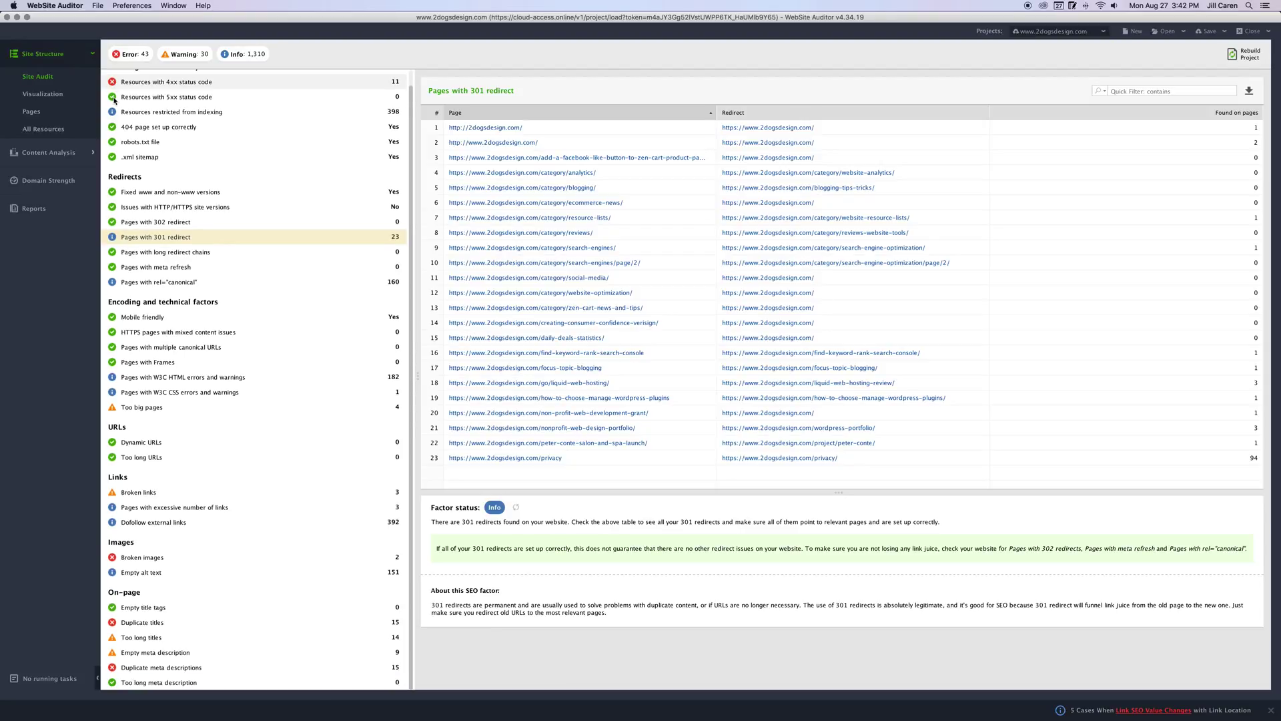
scroll(114, 100, "up", 1)
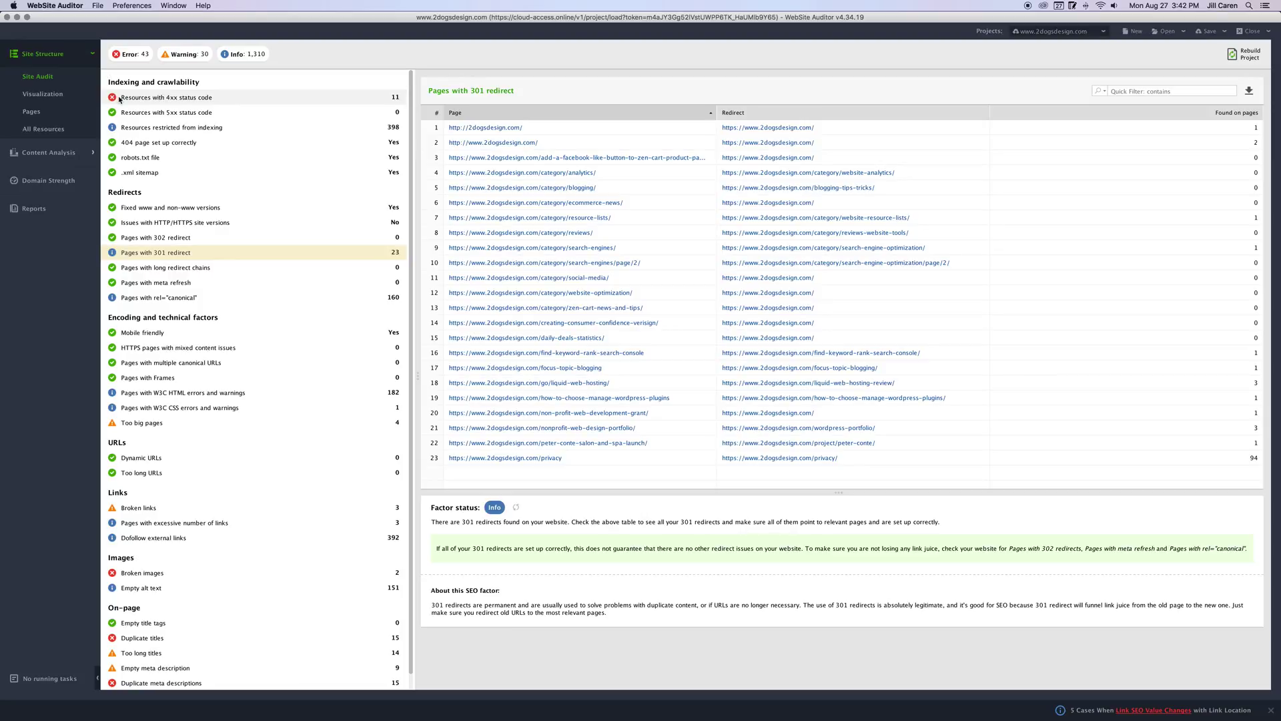
left_click(147, 98)
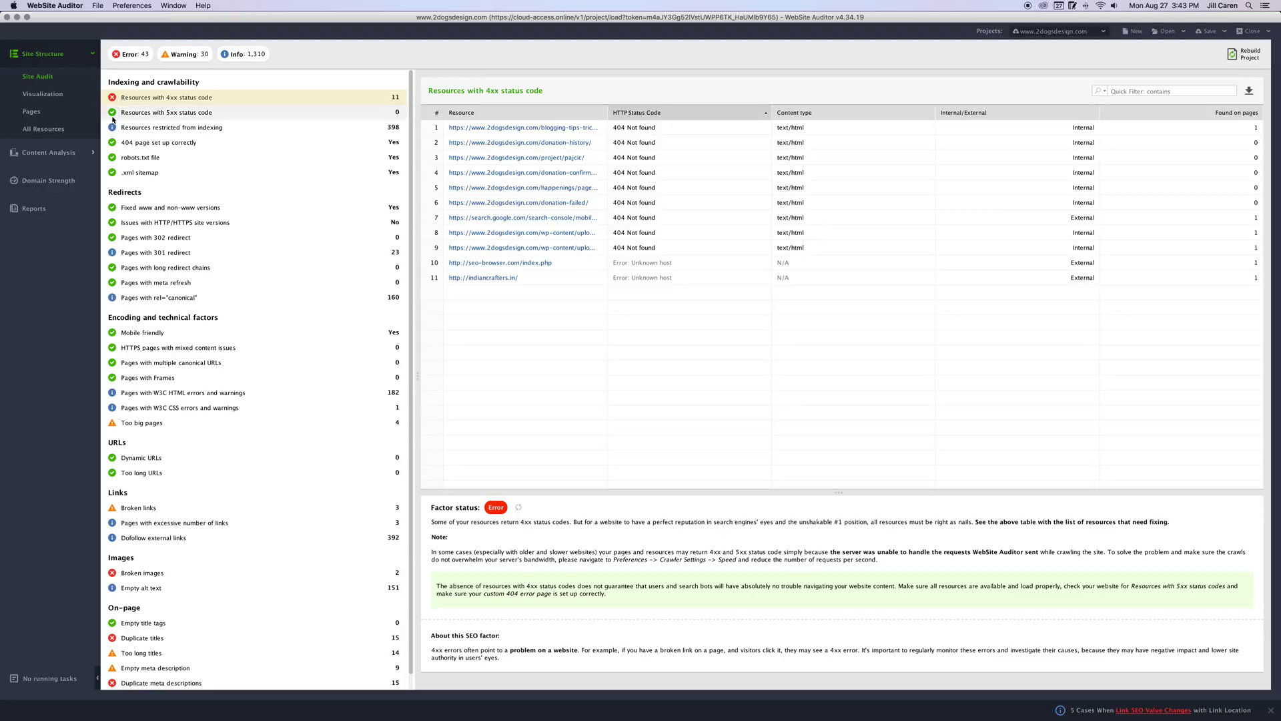
Step: Review the site audit details for too big pages and for pages with 301 redirect
scroll(107, 567, "down", 1)
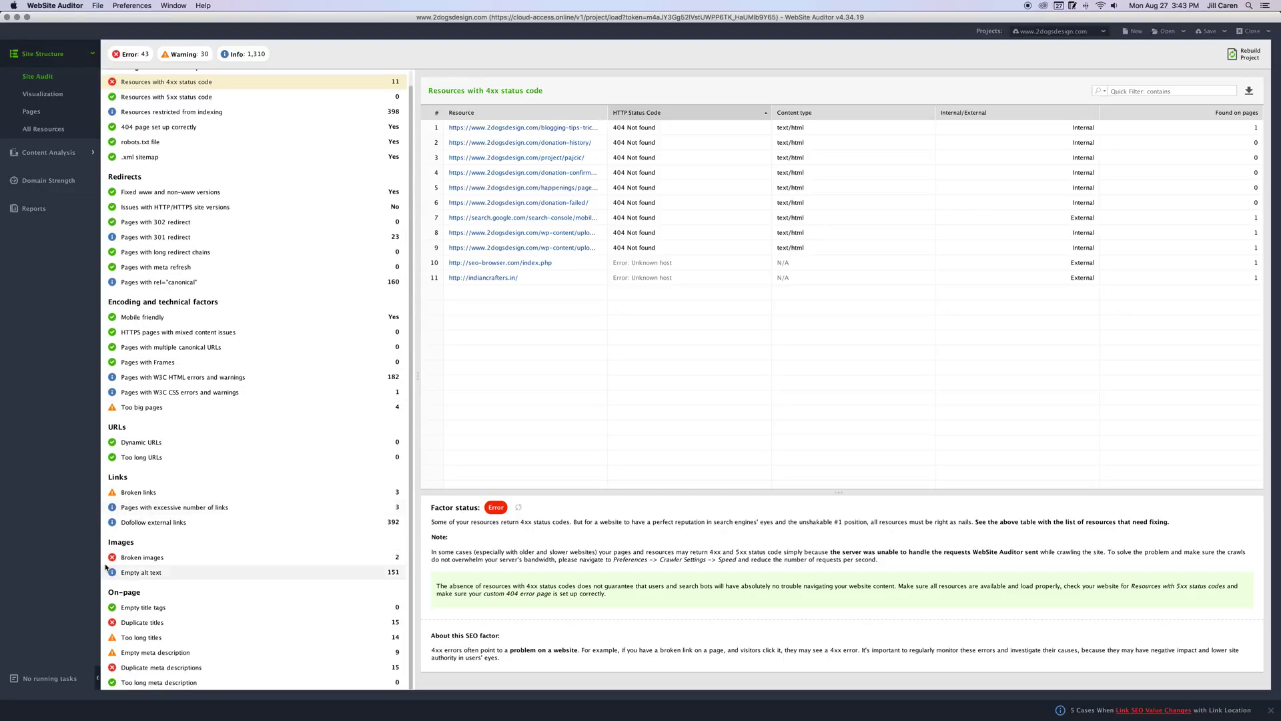
left_click(130, 409)
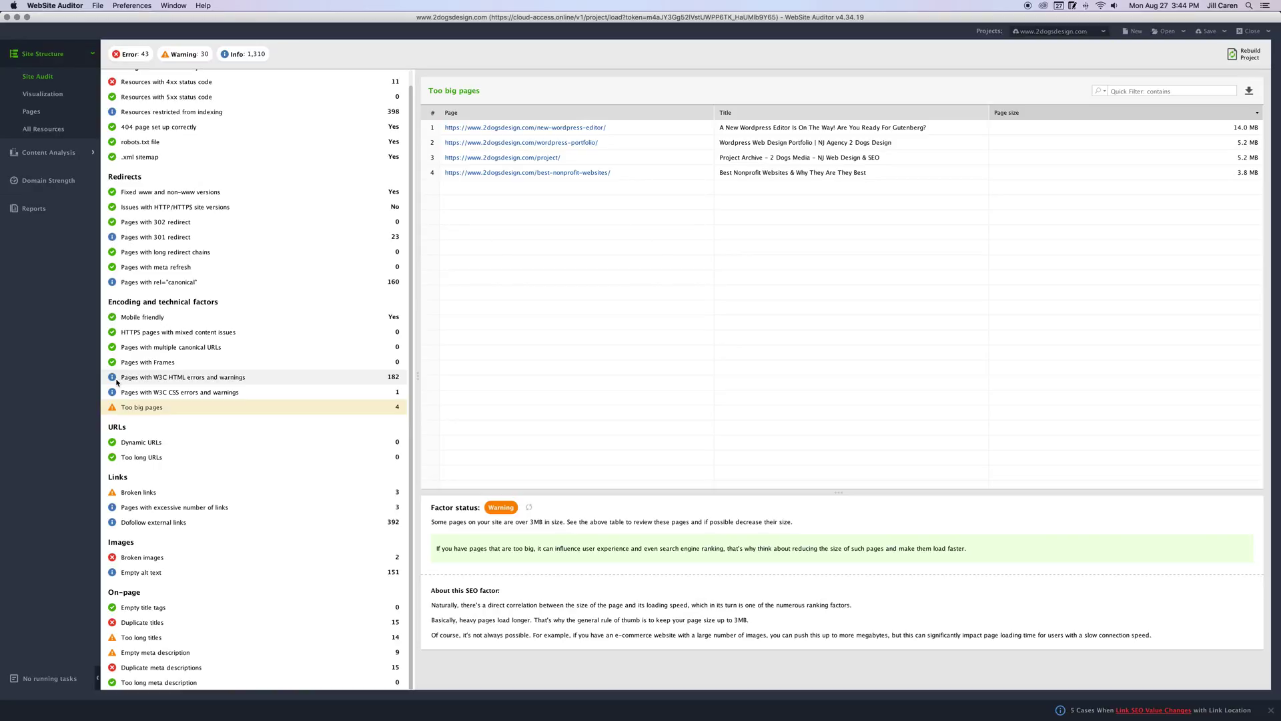
scroll(320, 377, "up", 1)
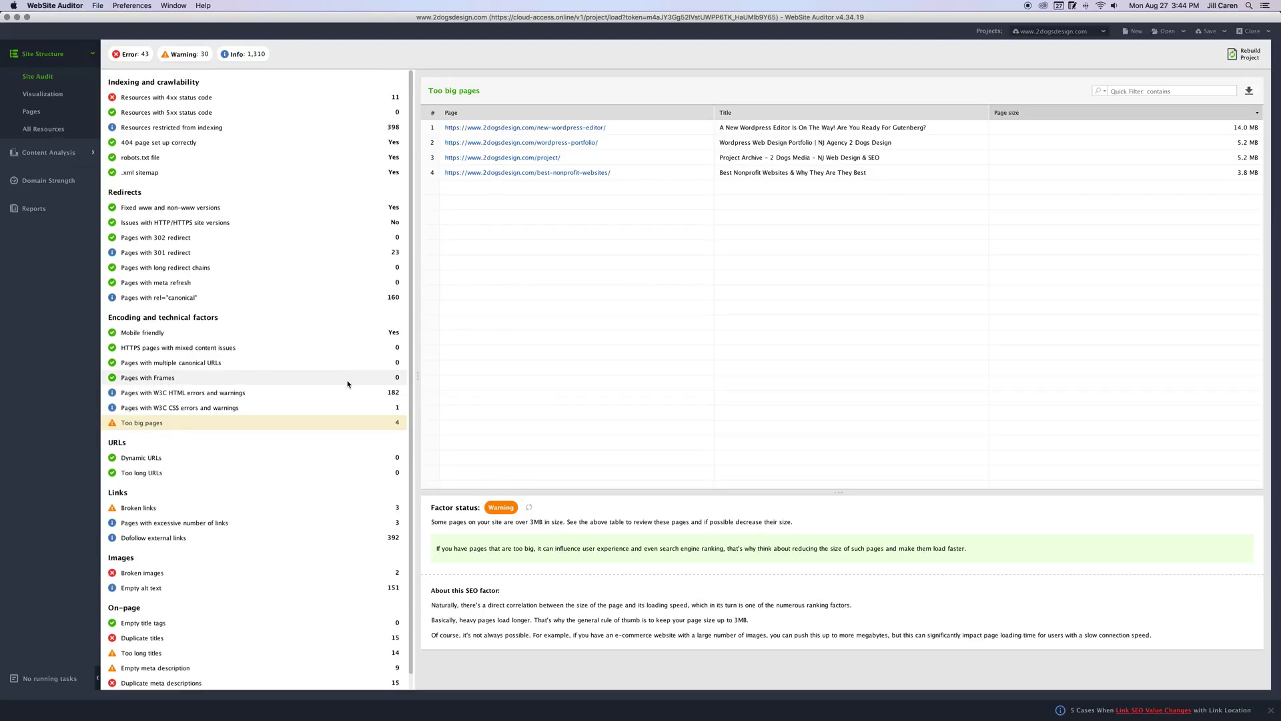
left_click(166, 254)
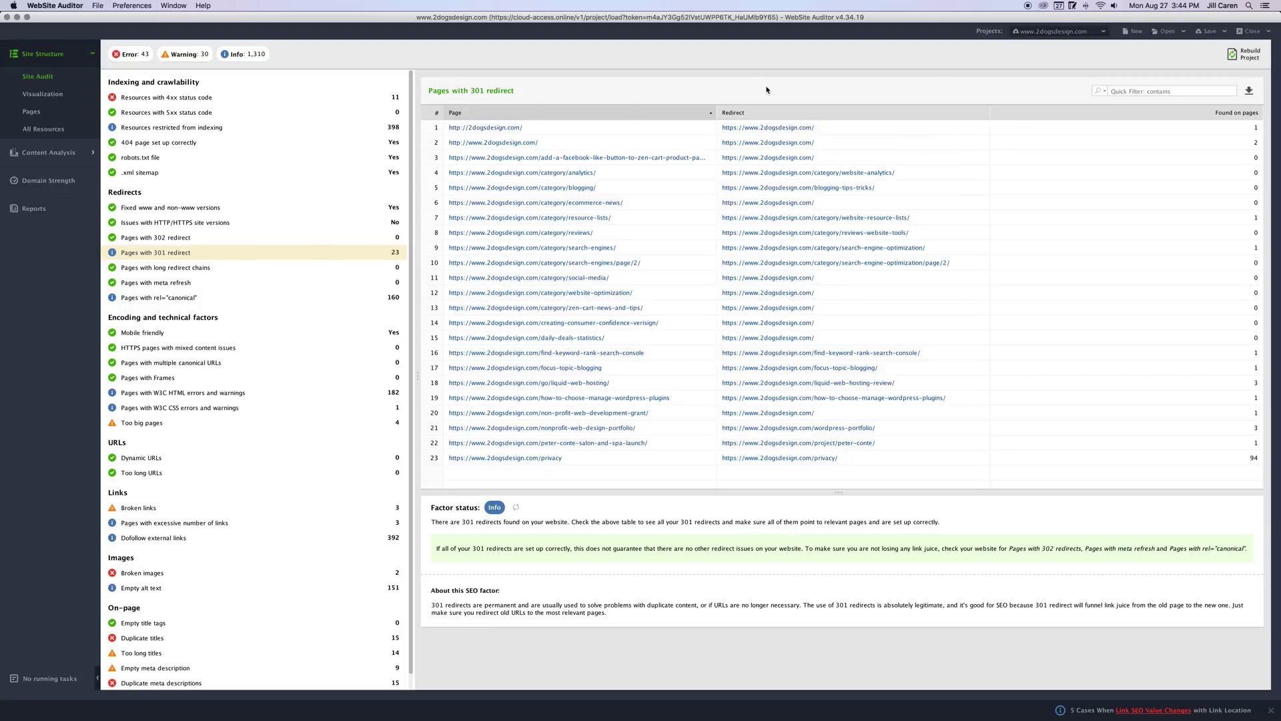
scroll(228, 335, "down", 1)
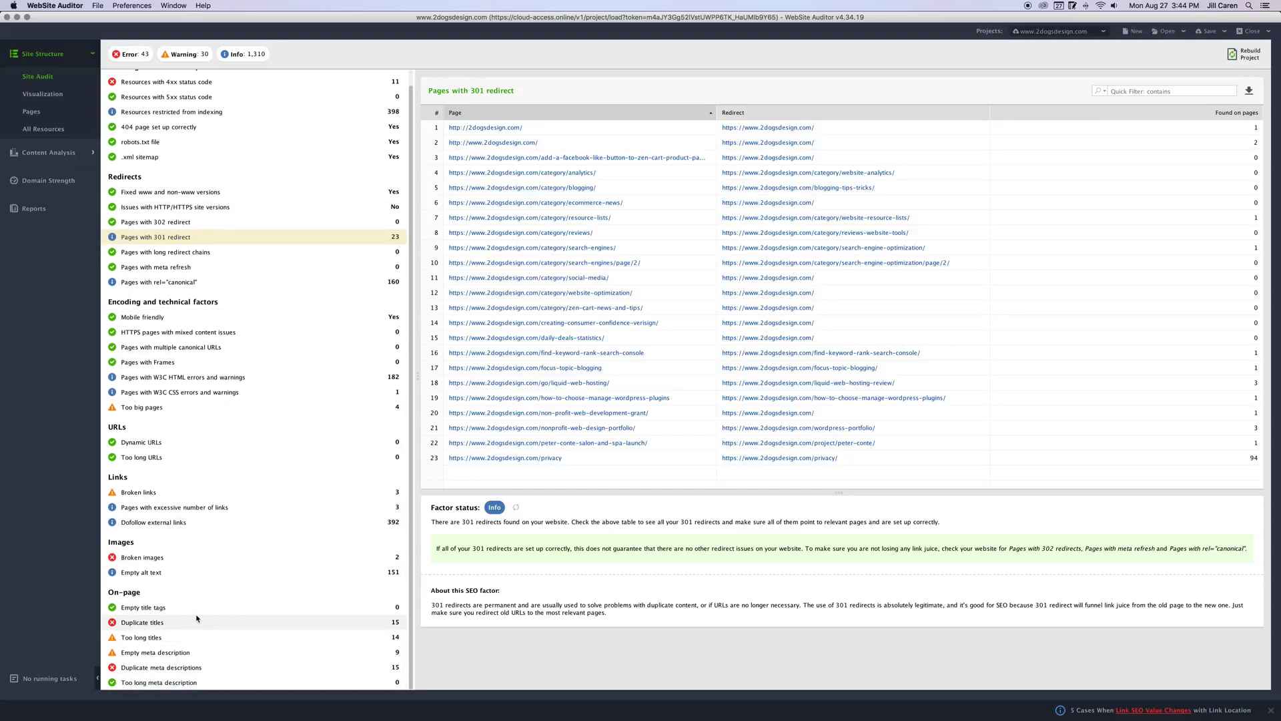
scroll(197, 619, "up", 1)
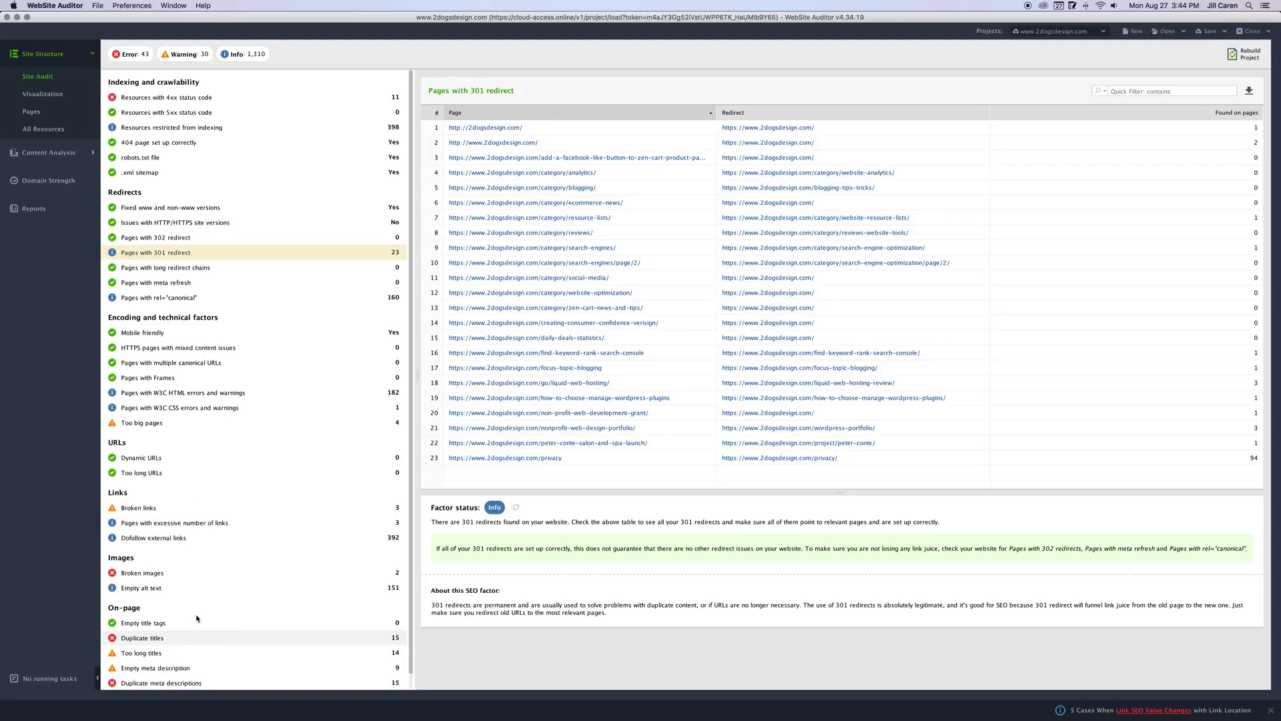
Step: Open the site structure visualization and inspect the wordpress-portfolio node within the whole page map
left_click(40, 95)
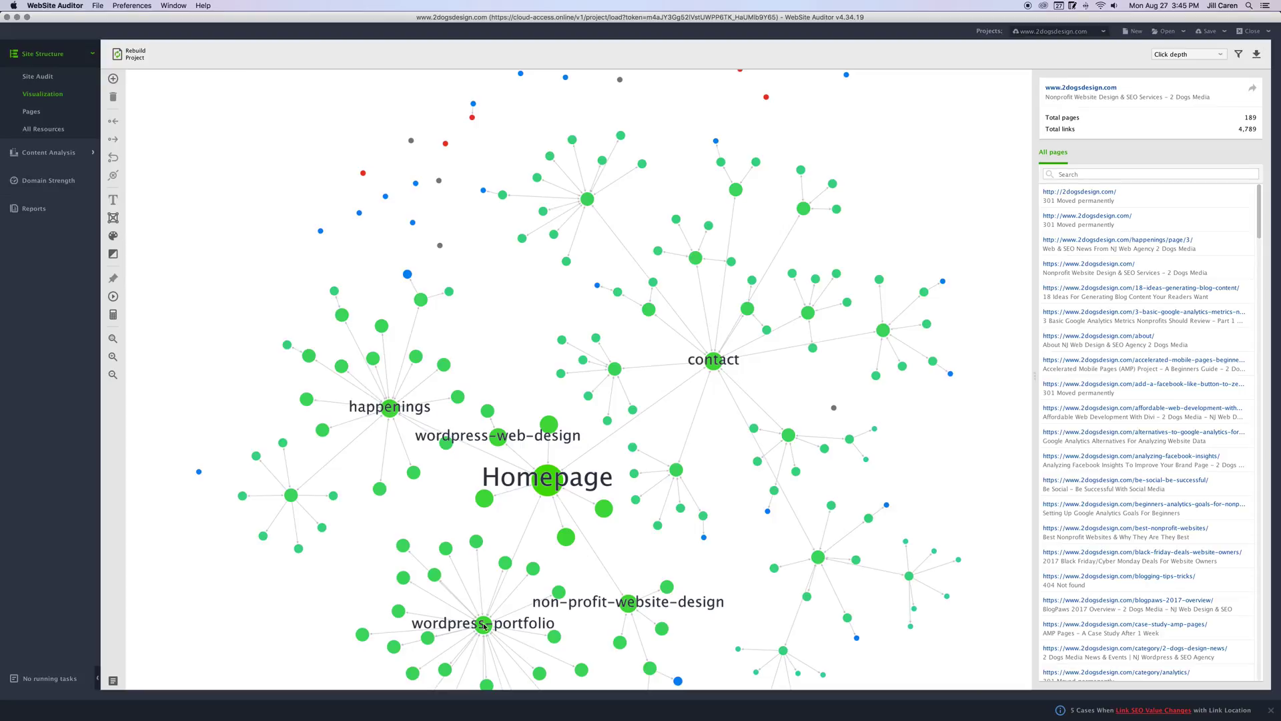
mouse_move(483, 626)
mouse_move(501, 581)
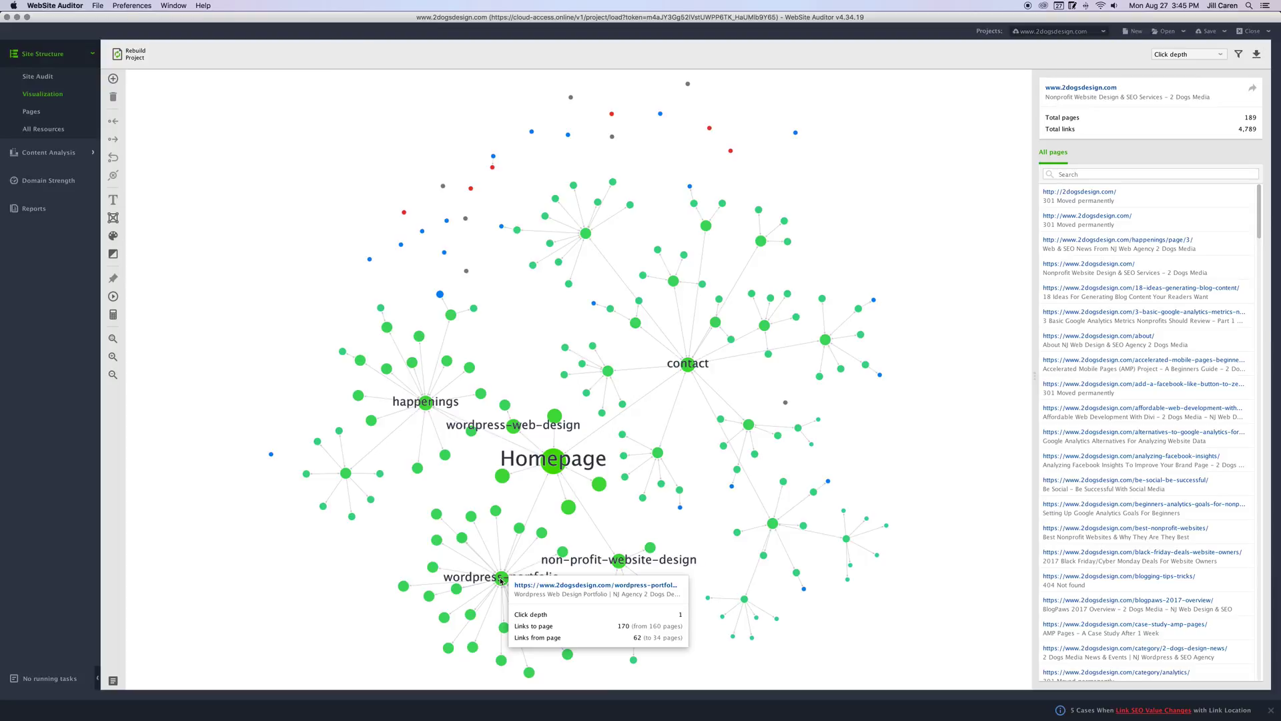
scroll(501, 580, "down", 5)
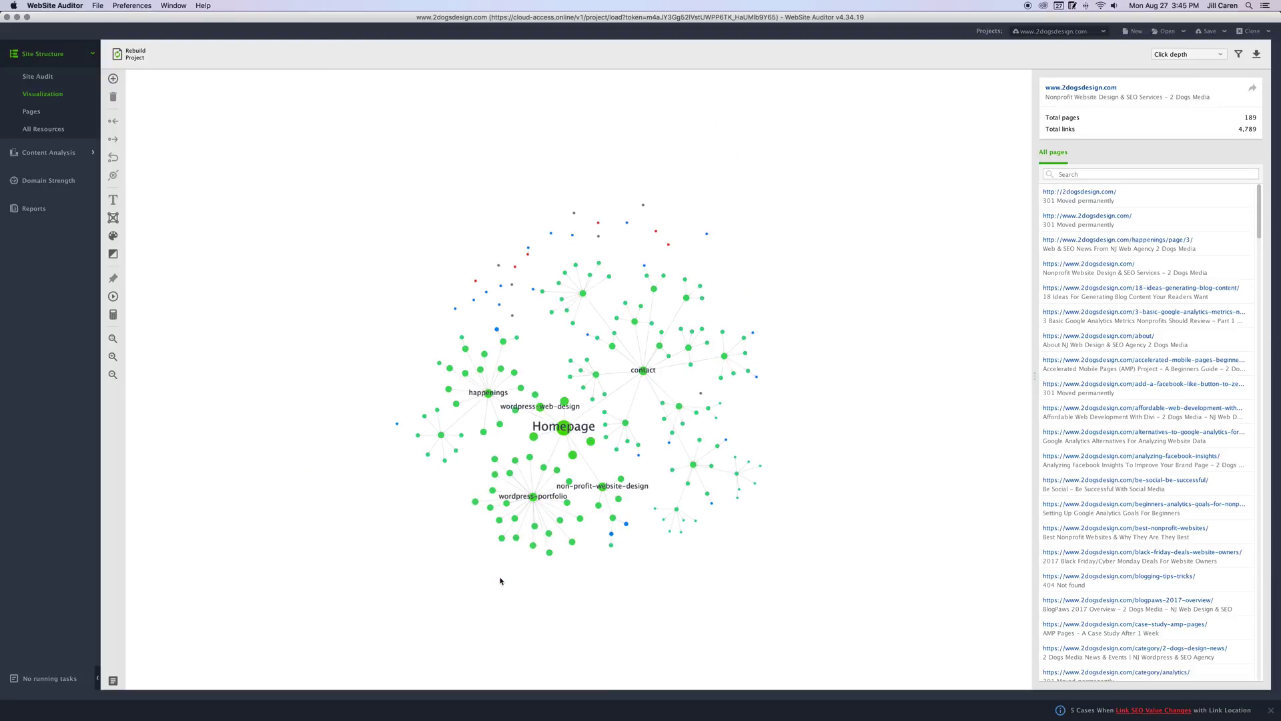
mouse_move(529, 512)
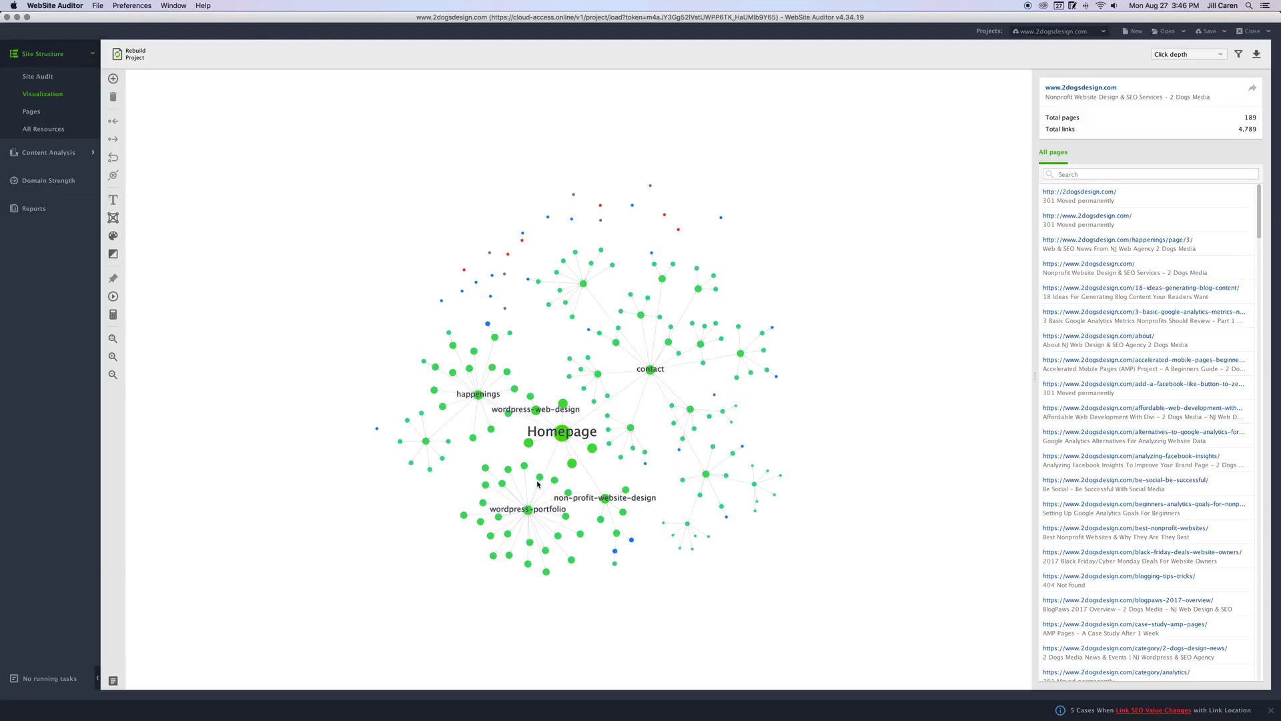
mouse_move(539, 478)
Step: Open the site's page list and review its open graph, links and technical factors, page traffic and social media workspaces
left_click(31, 111)
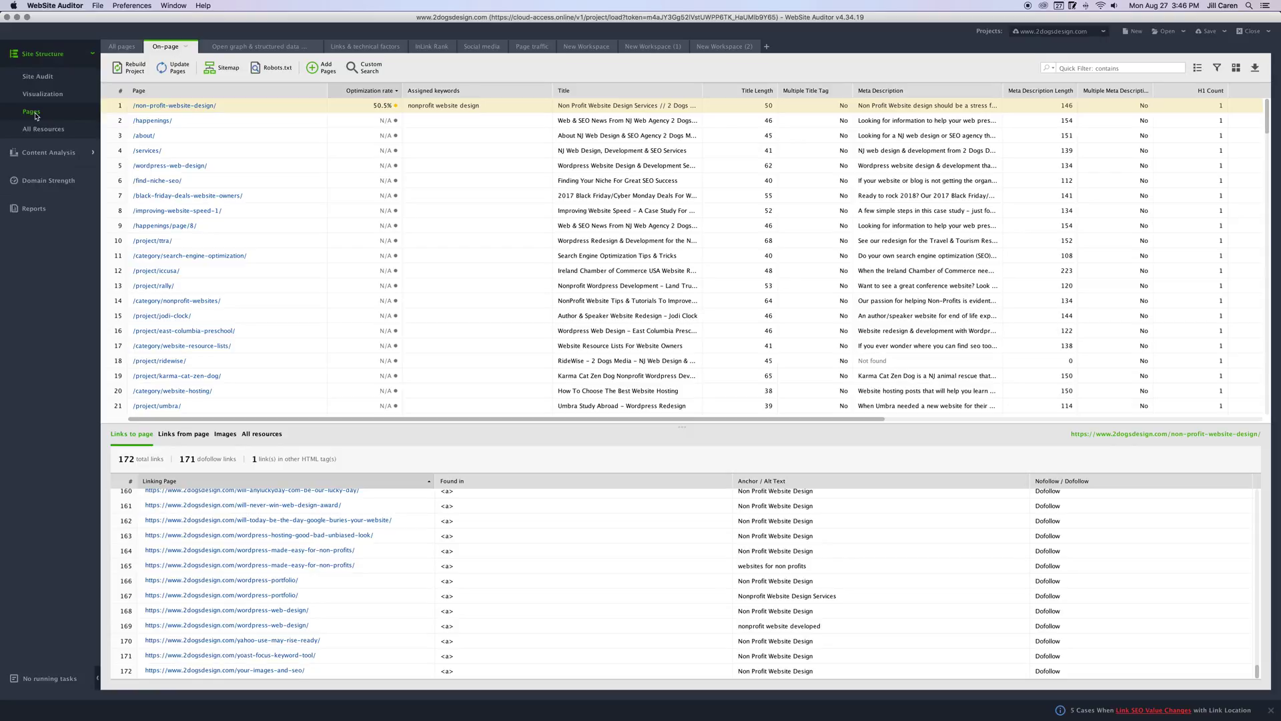
mouse_move(2, 64)
left_click(227, 48)
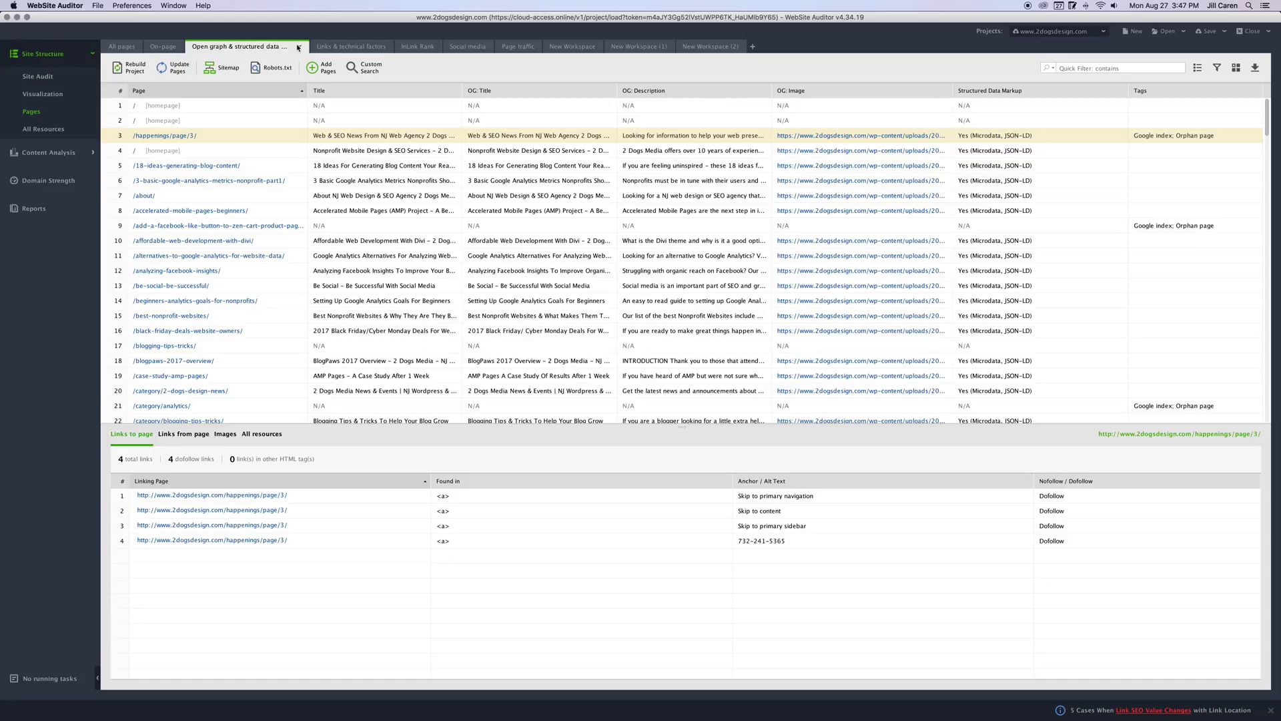
left_click(333, 48)
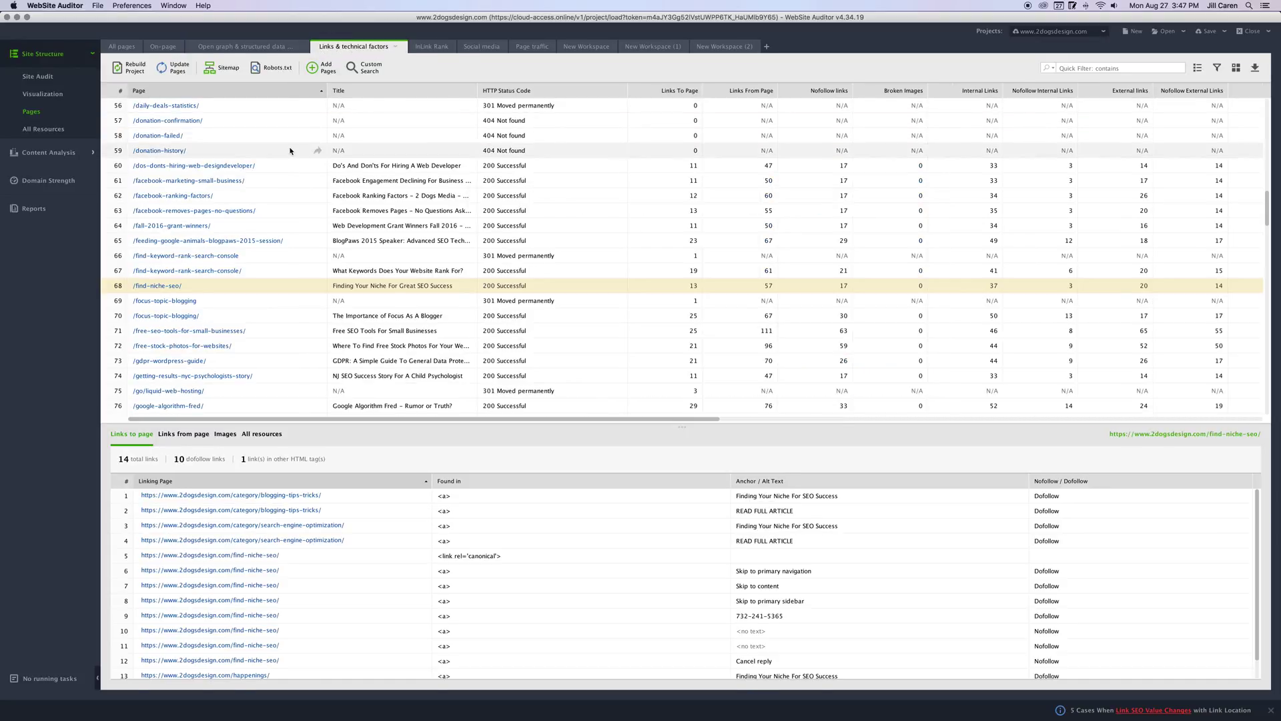
scroll(290, 150, "up", 10)
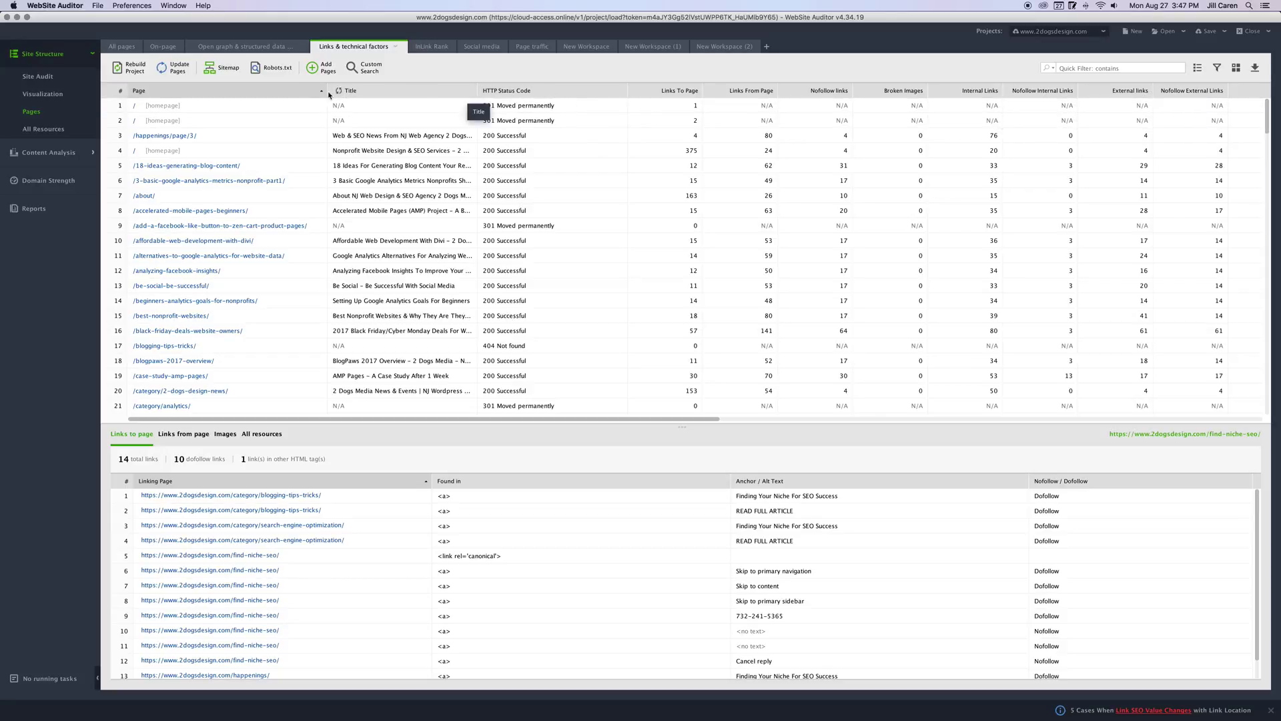
left_click(535, 48)
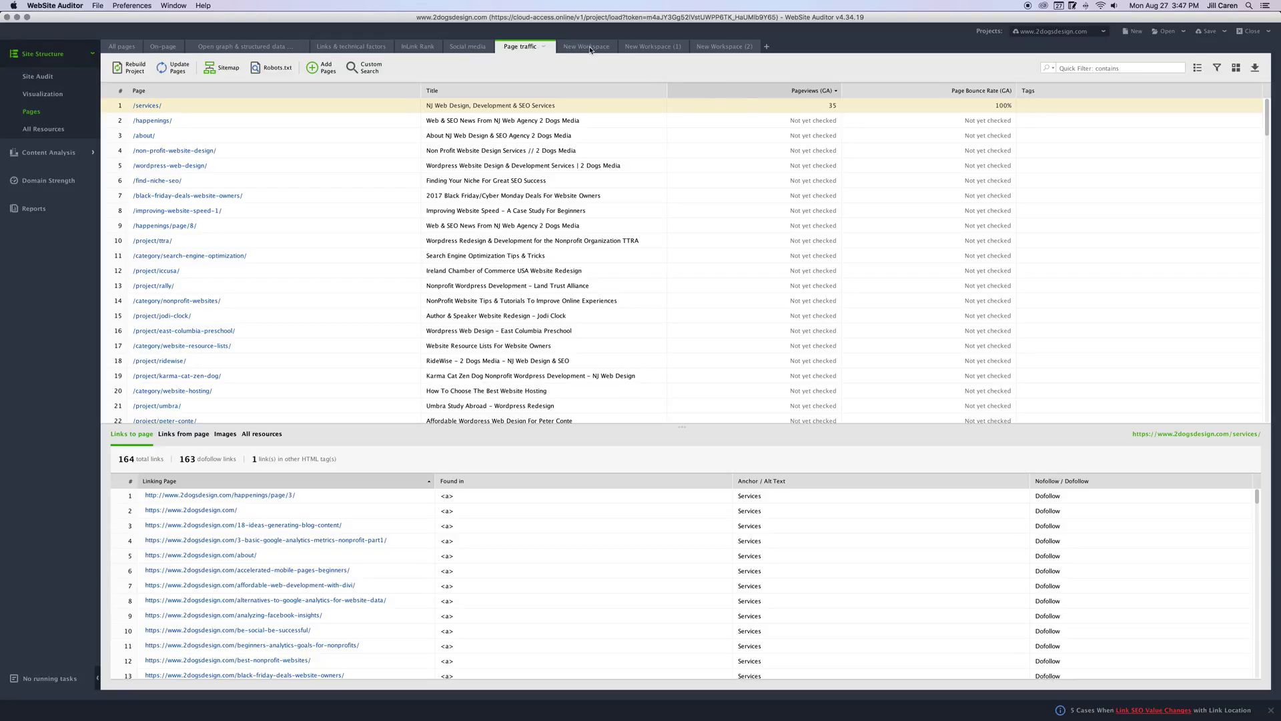
left_click(457, 47)
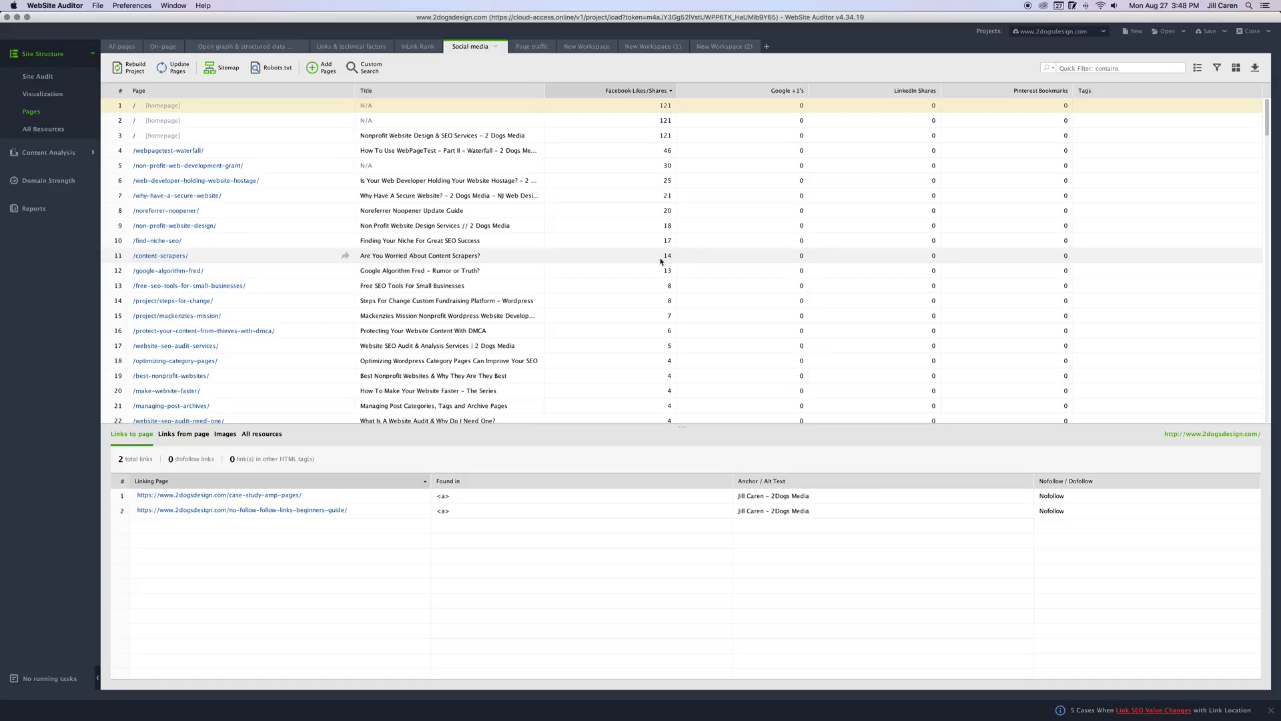
Step: Examine the open graph and structured data workspace, including links to and from /be-social-be-successful/, and view the all-pages workspace
left_click(248, 47)
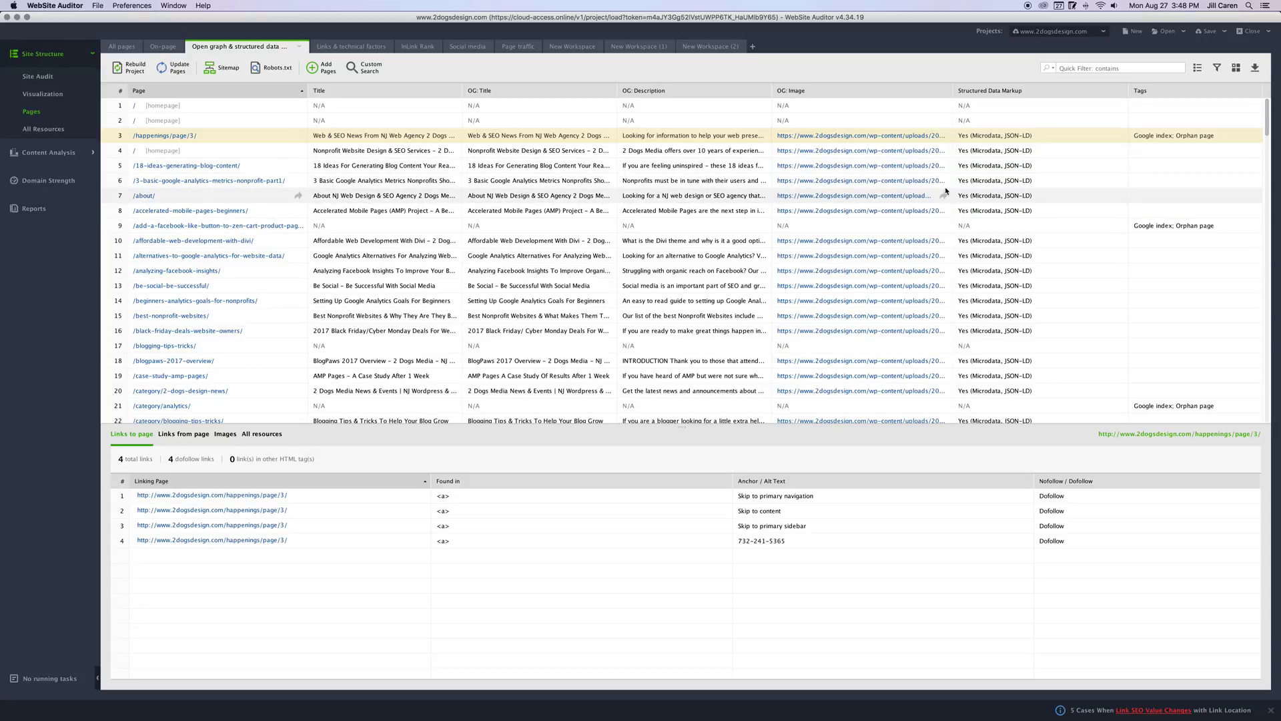
left_click(1013, 184)
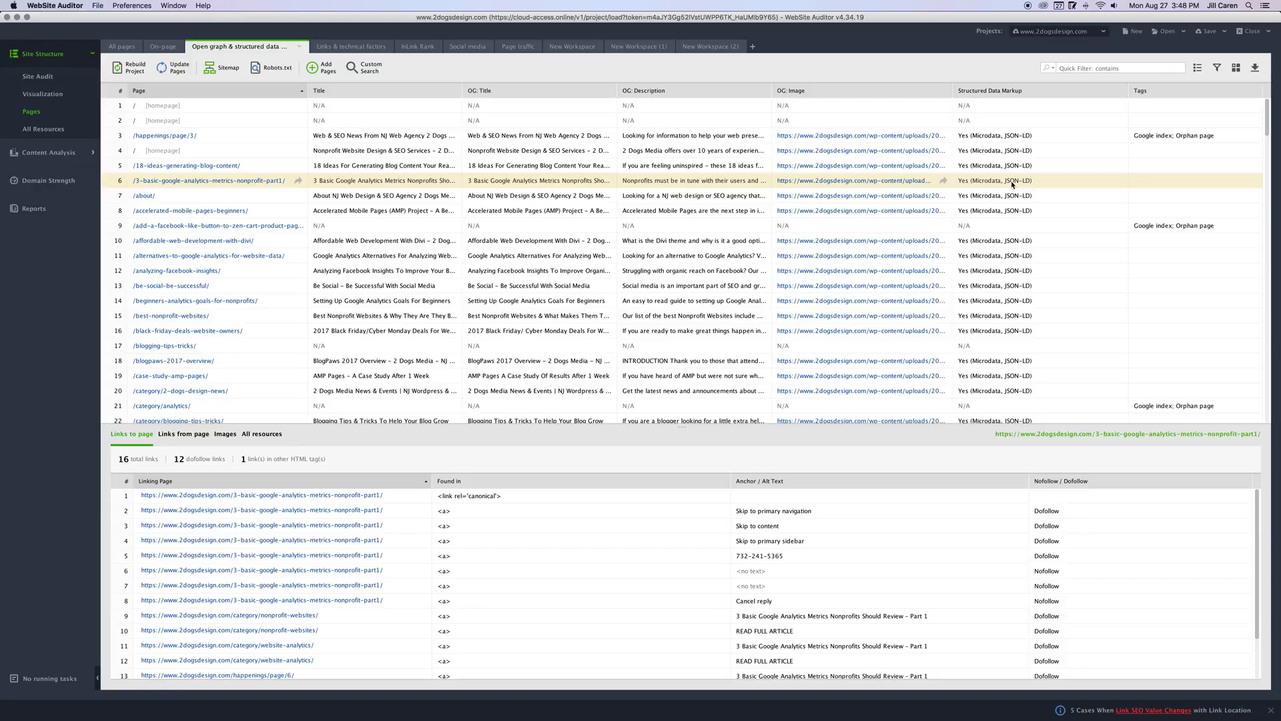
scroll(122, 98, "down", 1)
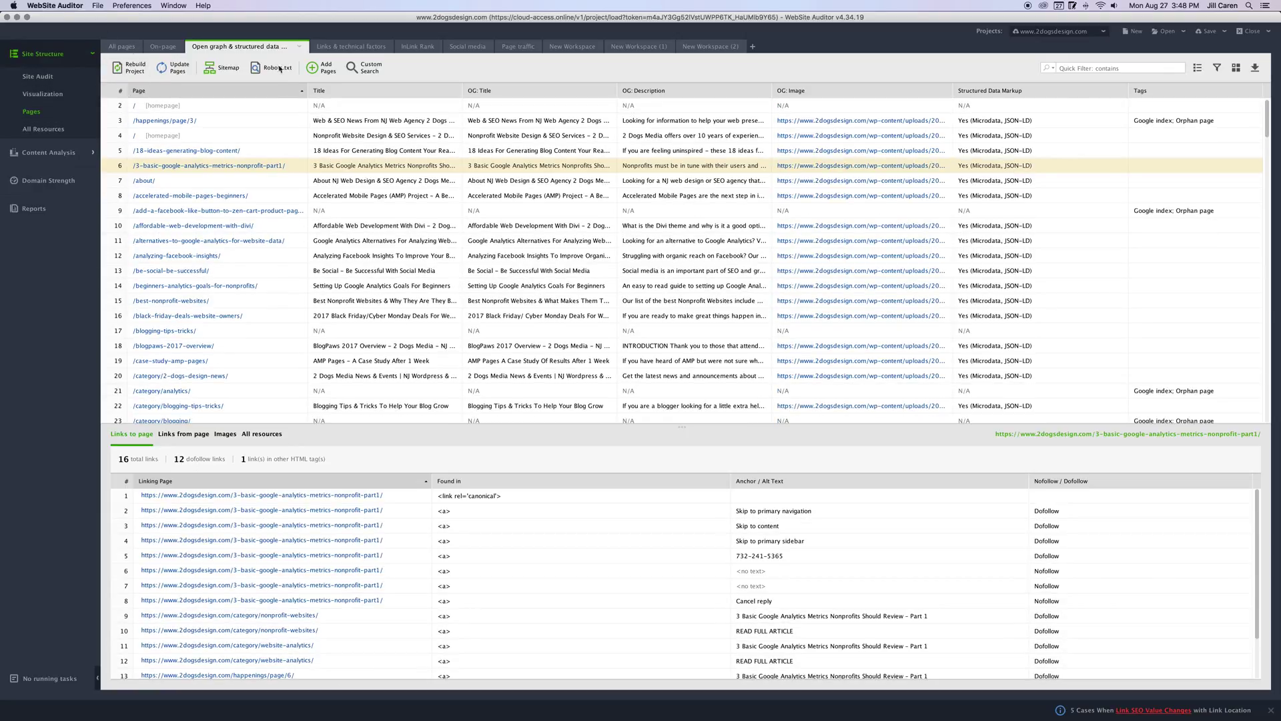
left_click(183, 272)
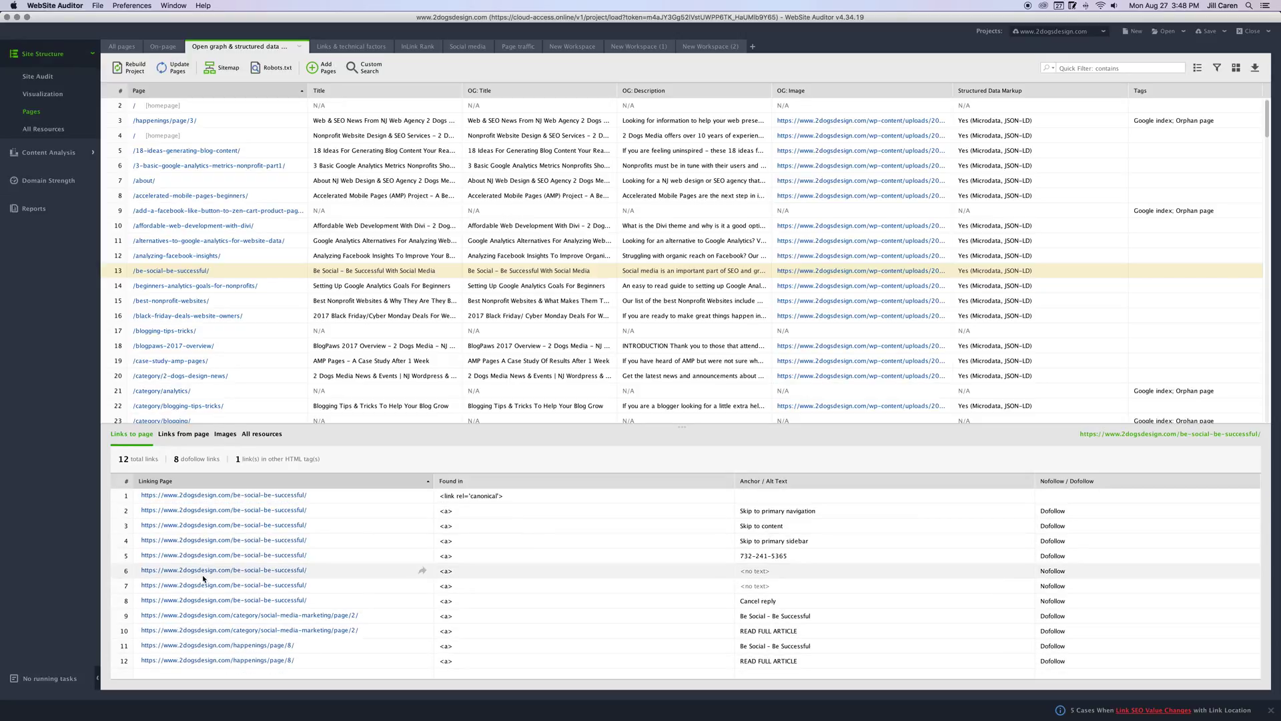
left_click(177, 435)
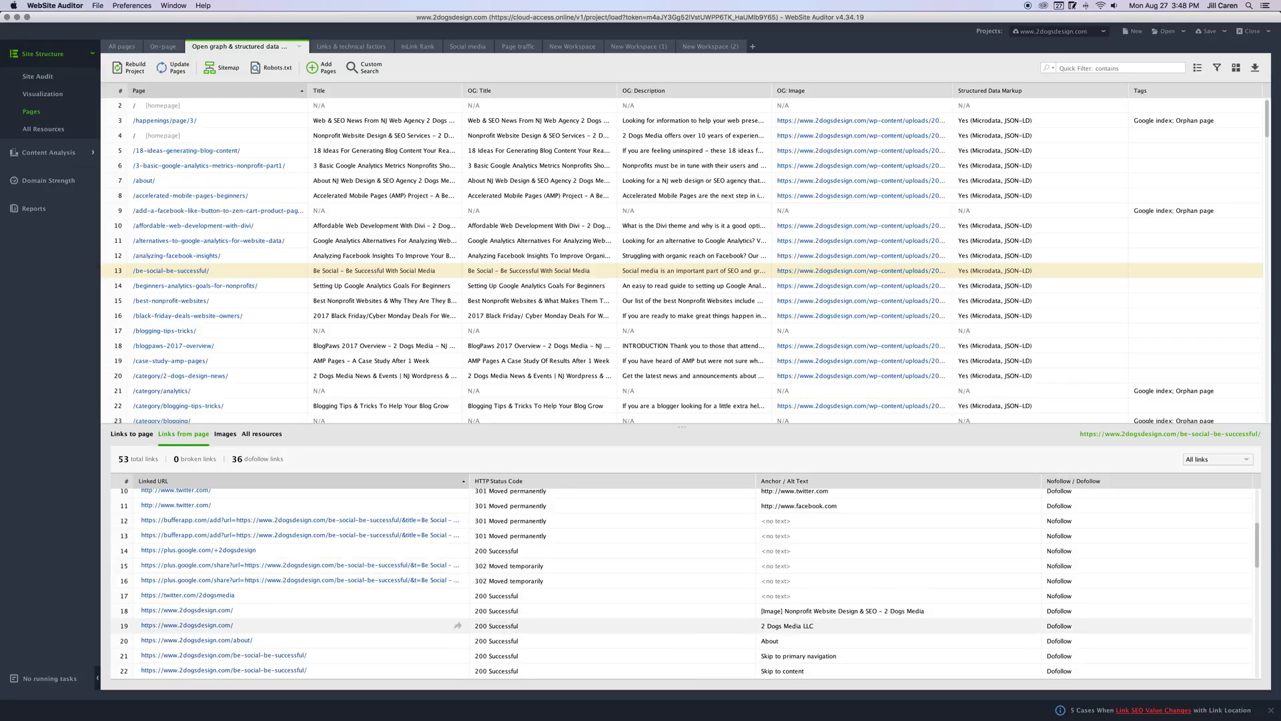
left_click(125, 48)
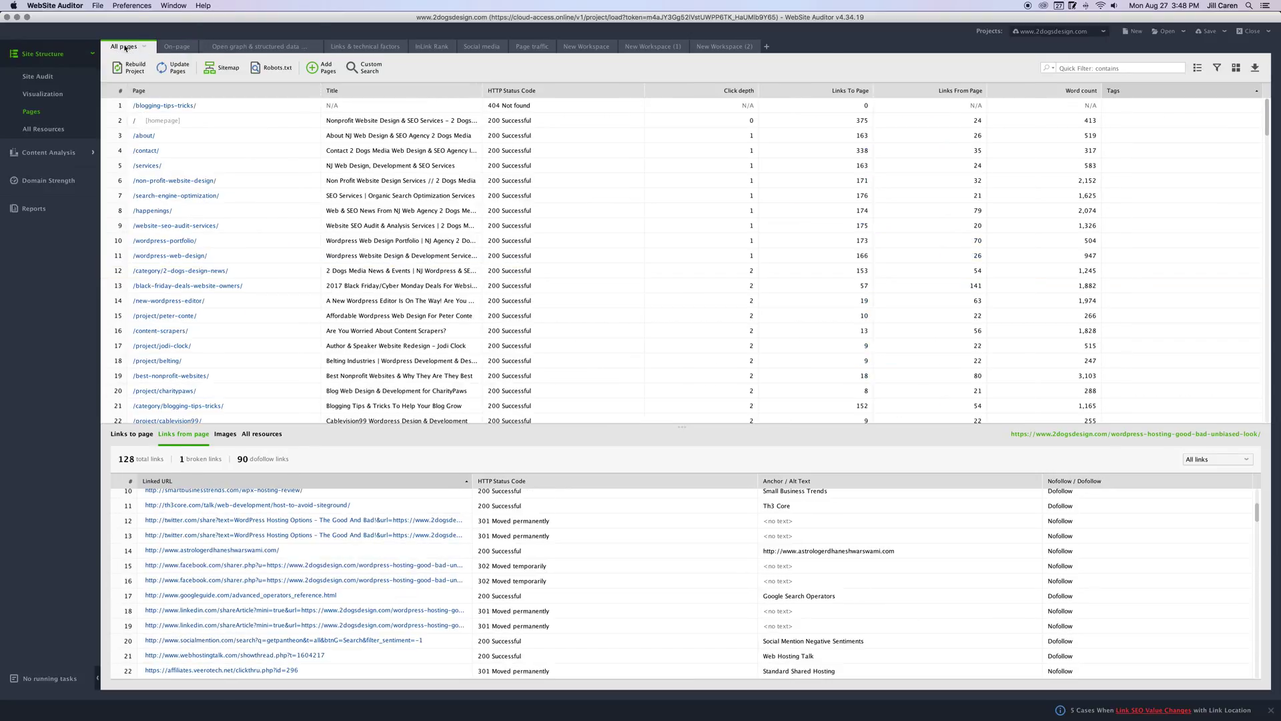
Step: Create a new workspace and add the Page size, Last Modified and Tags columns to it
left_click(768, 49)
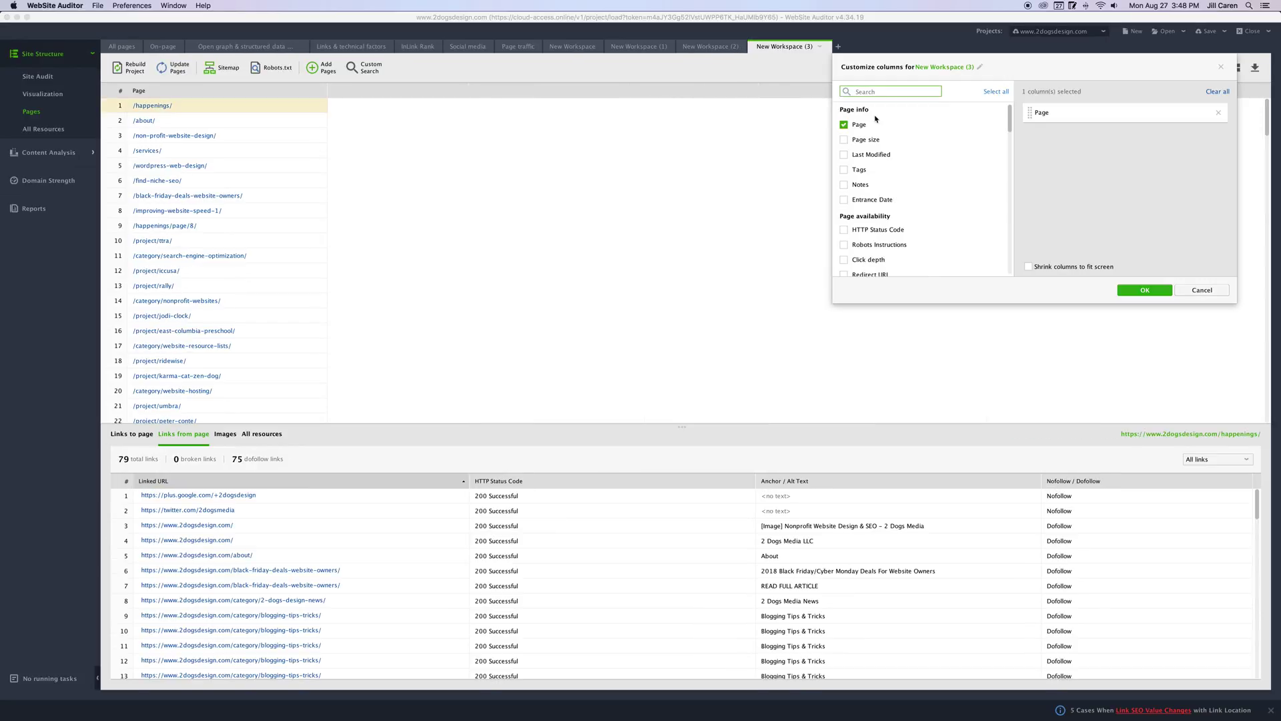
left_click(845, 139)
left_click(845, 154)
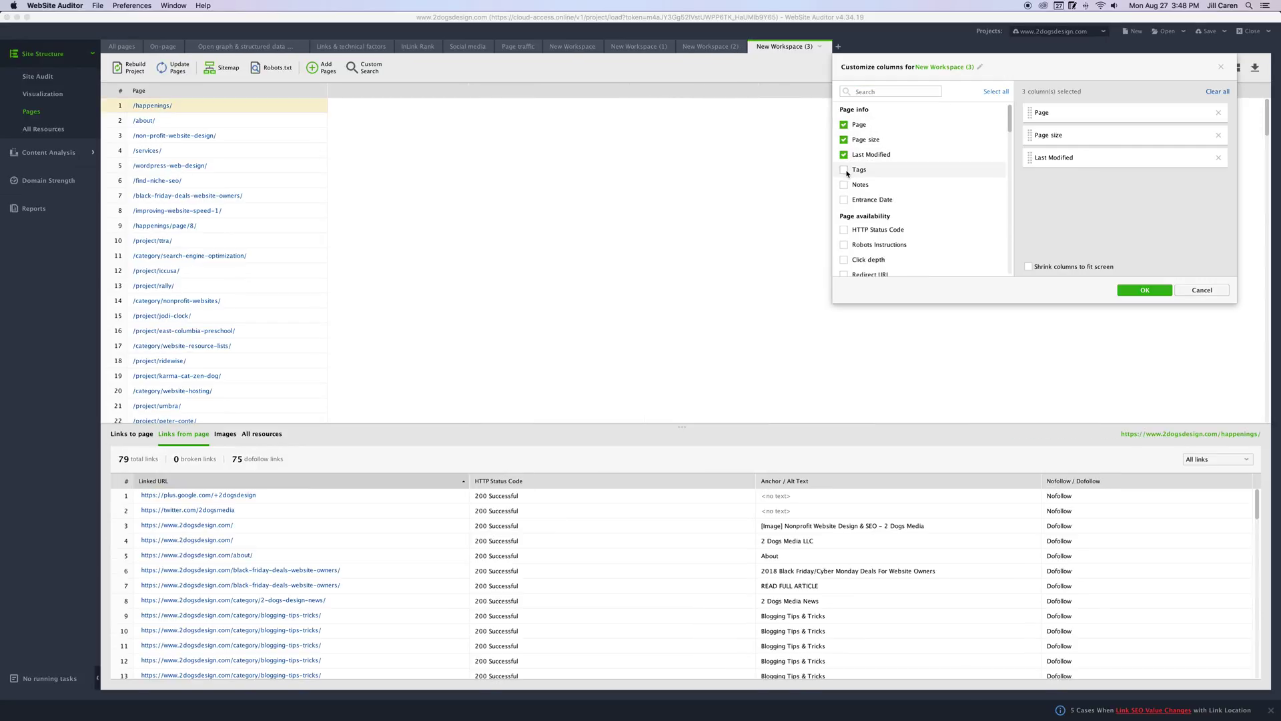
left_click(844, 170)
left_click(1143, 290)
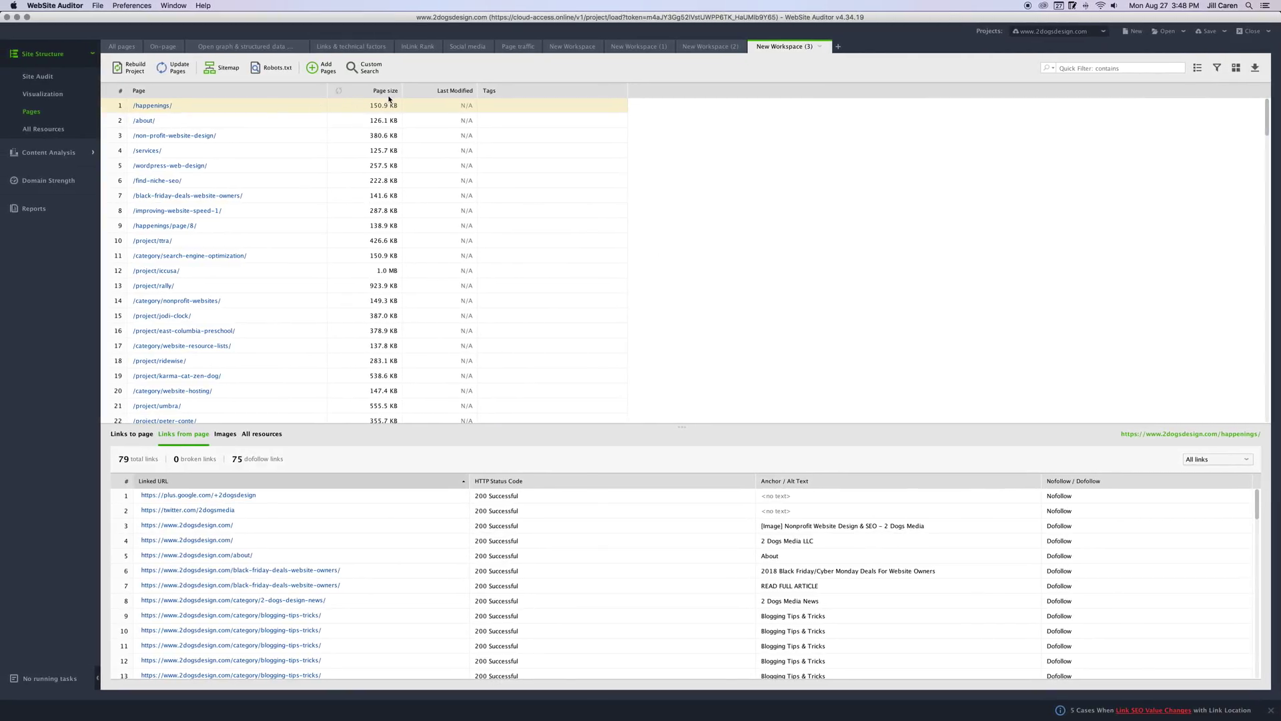
Step: Rename the new workspace to Page Size and sort its pages by page size
left_click(820, 46)
left_click(855, 58)
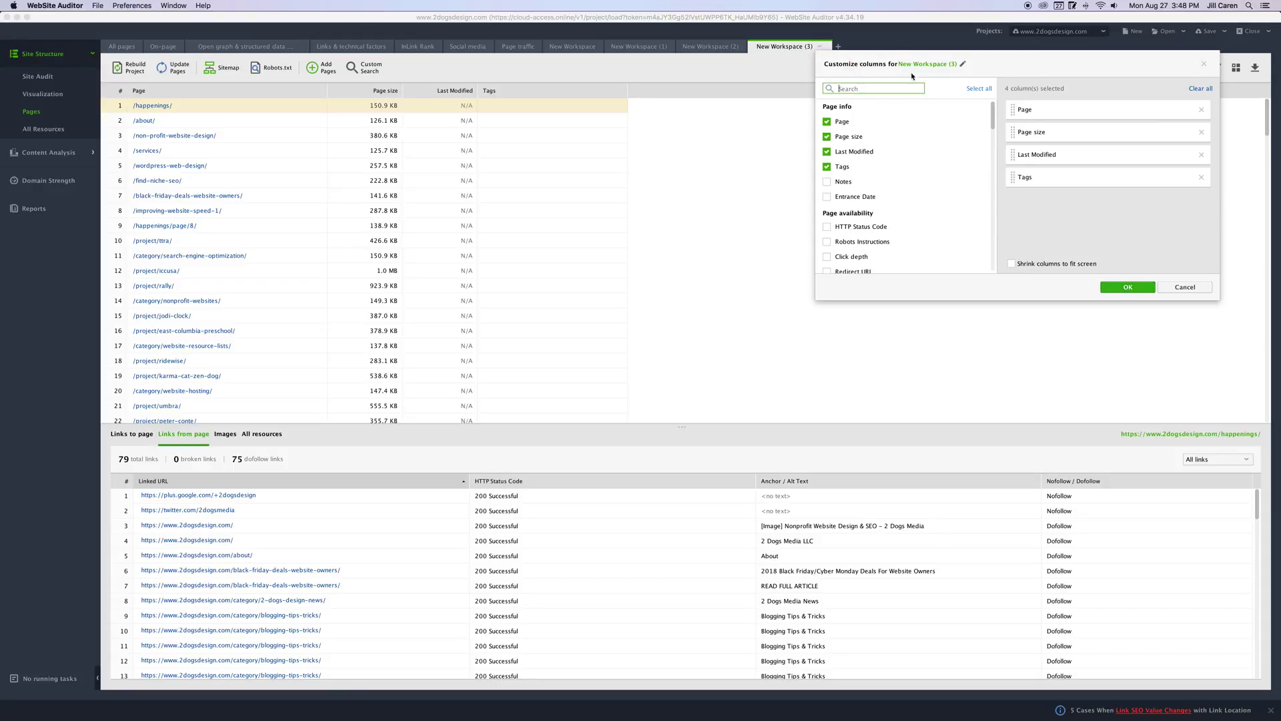
left_click(963, 63)
left_click_drag(959, 63, 903, 62)
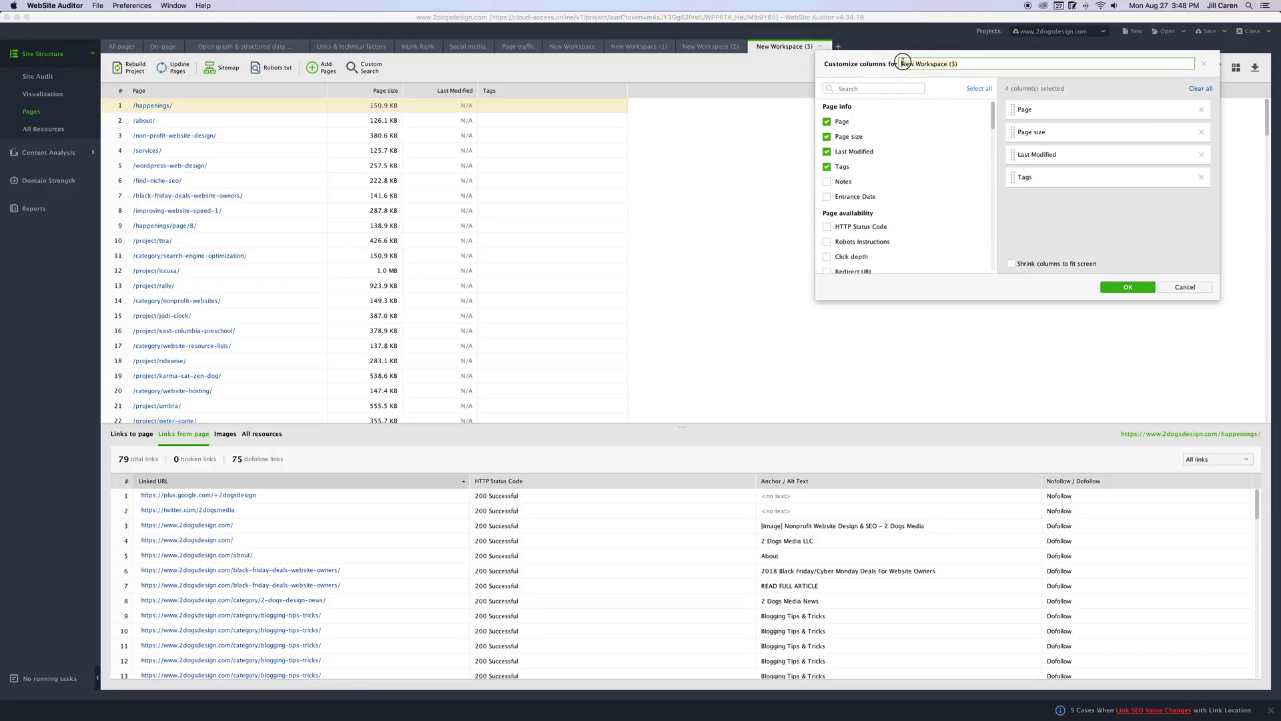
type("Page Size")
left_click(1128, 286)
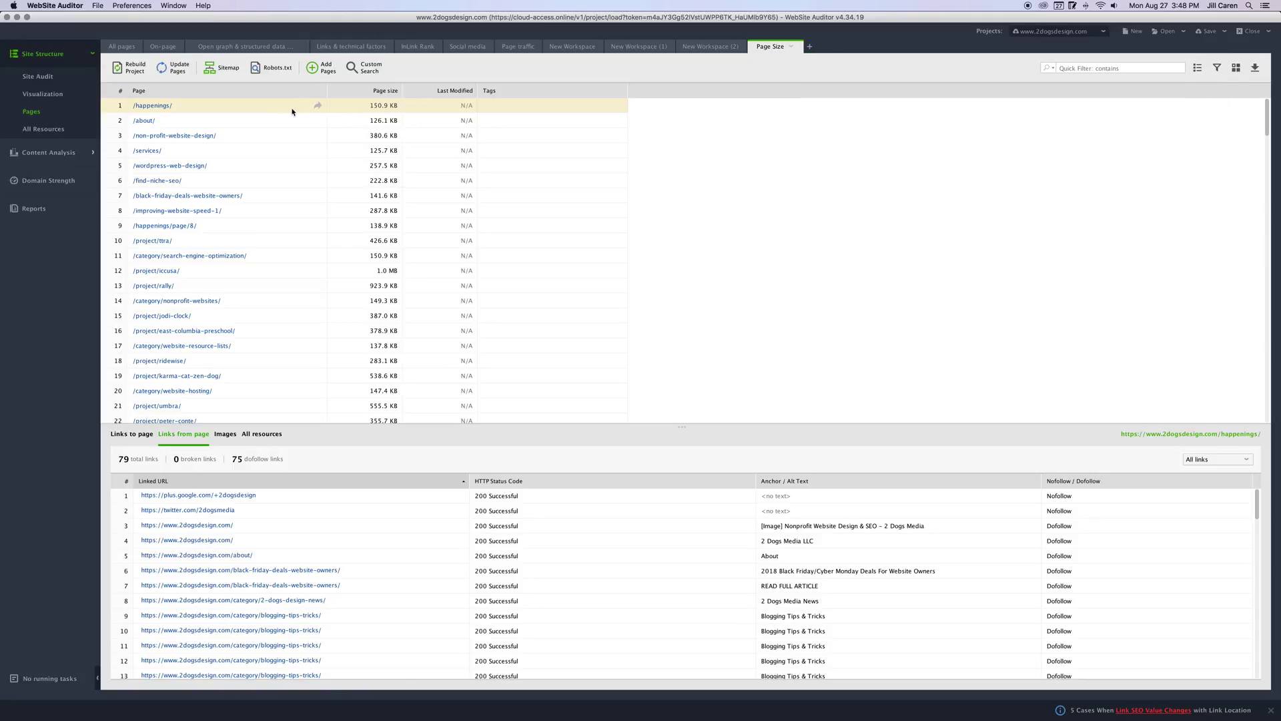
left_click(386, 90)
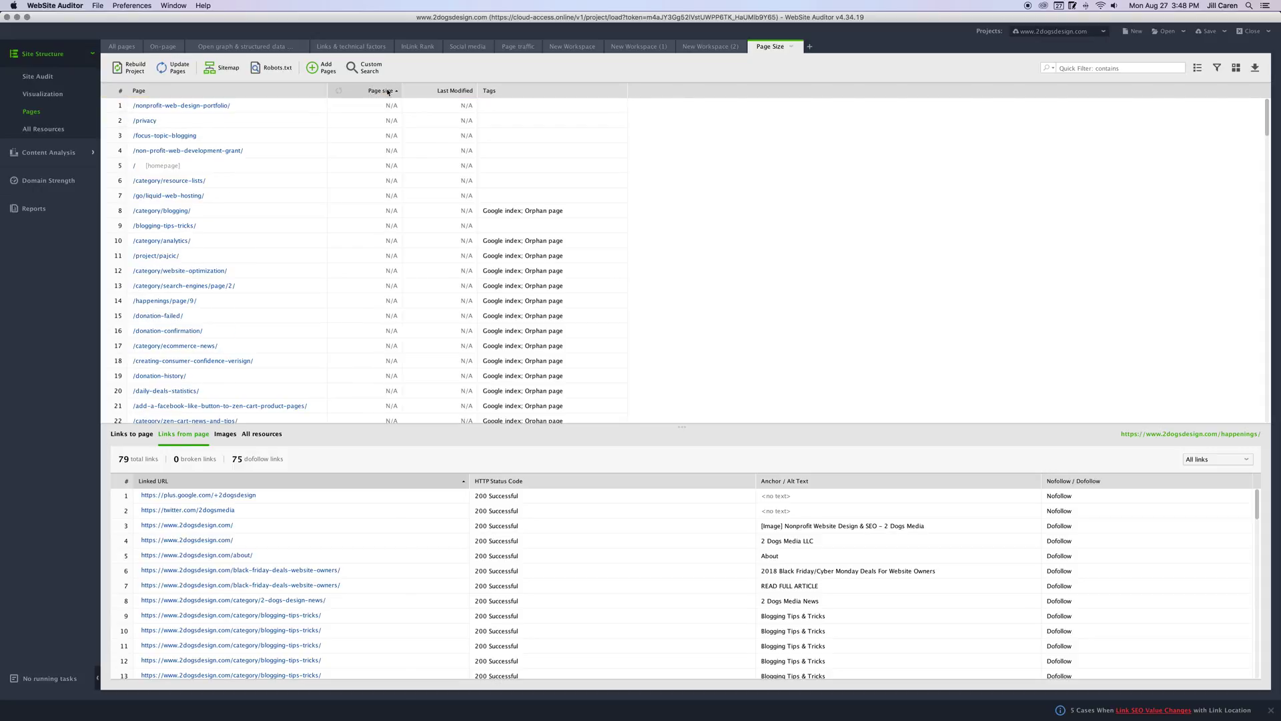
Step: Sort the pages in the Page Size workspace from largest to smallest
left_click(375, 91)
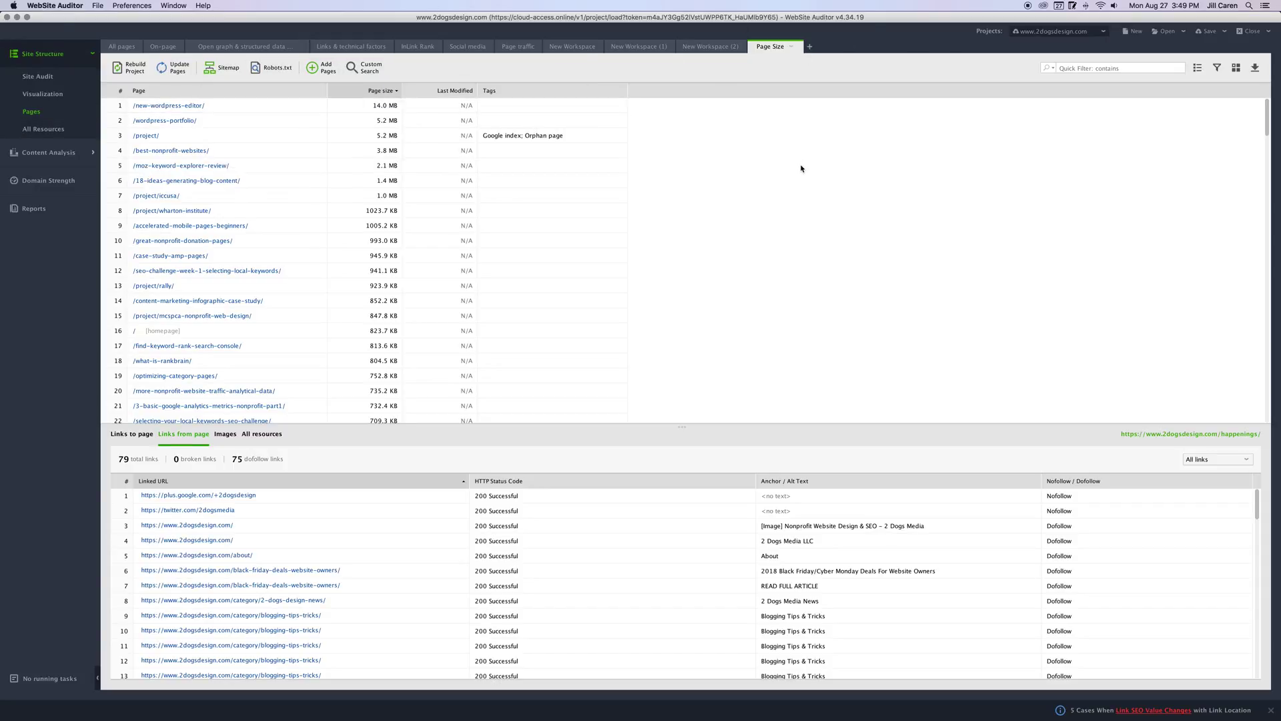
Step: Examine the site's internal image, CSS and JavaScript resources, and open the content analysis page audit
left_click(38, 130)
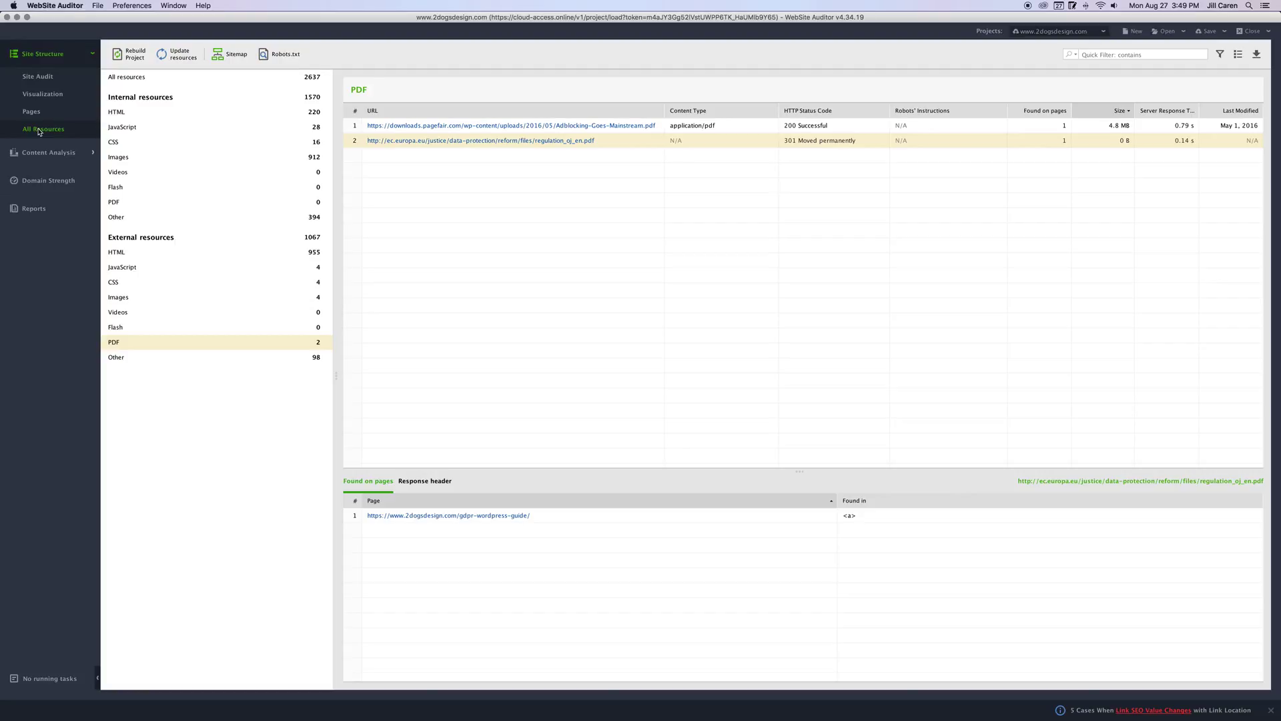
left_click(125, 159)
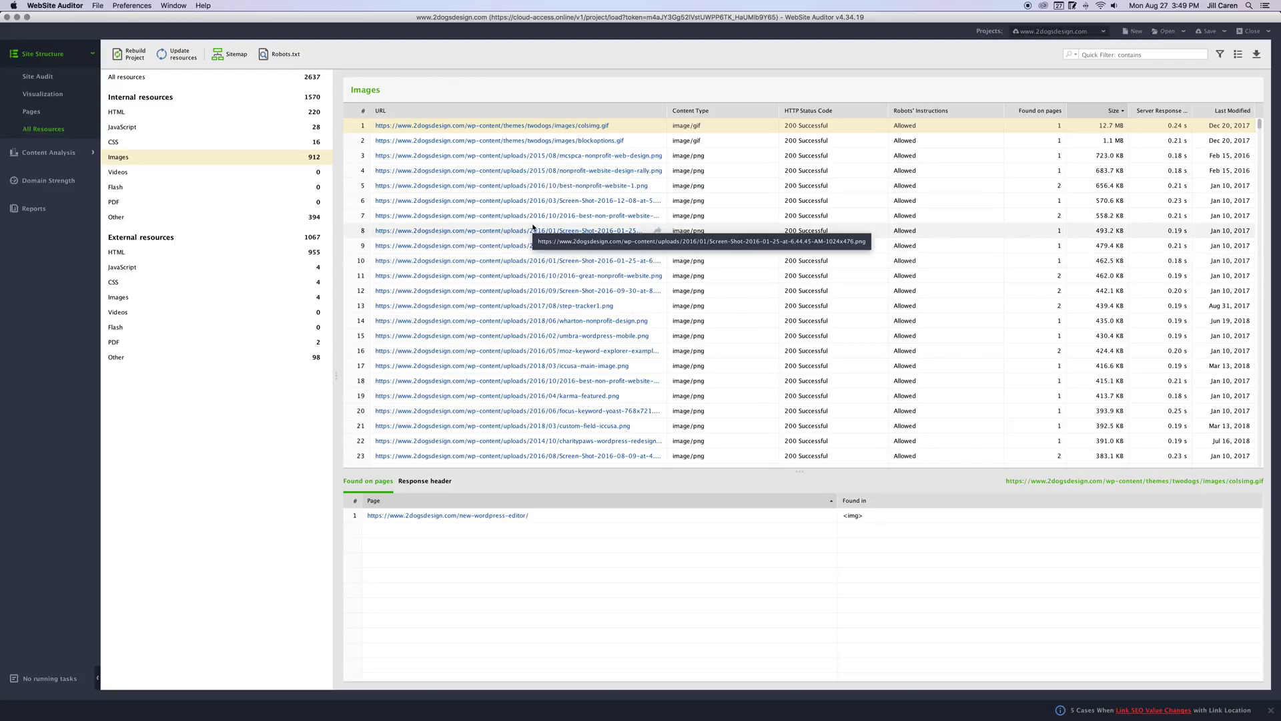
scroll(533, 228, "down", 12)
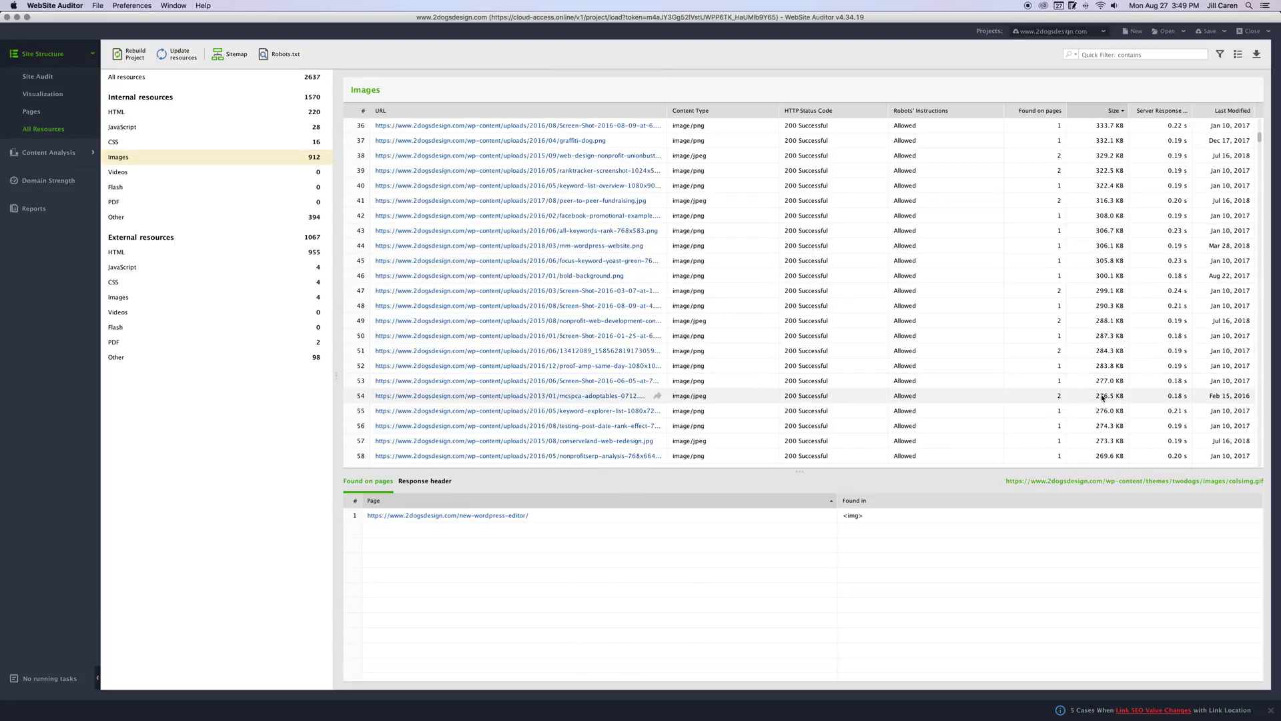
scroll(1103, 397, "down", 20)
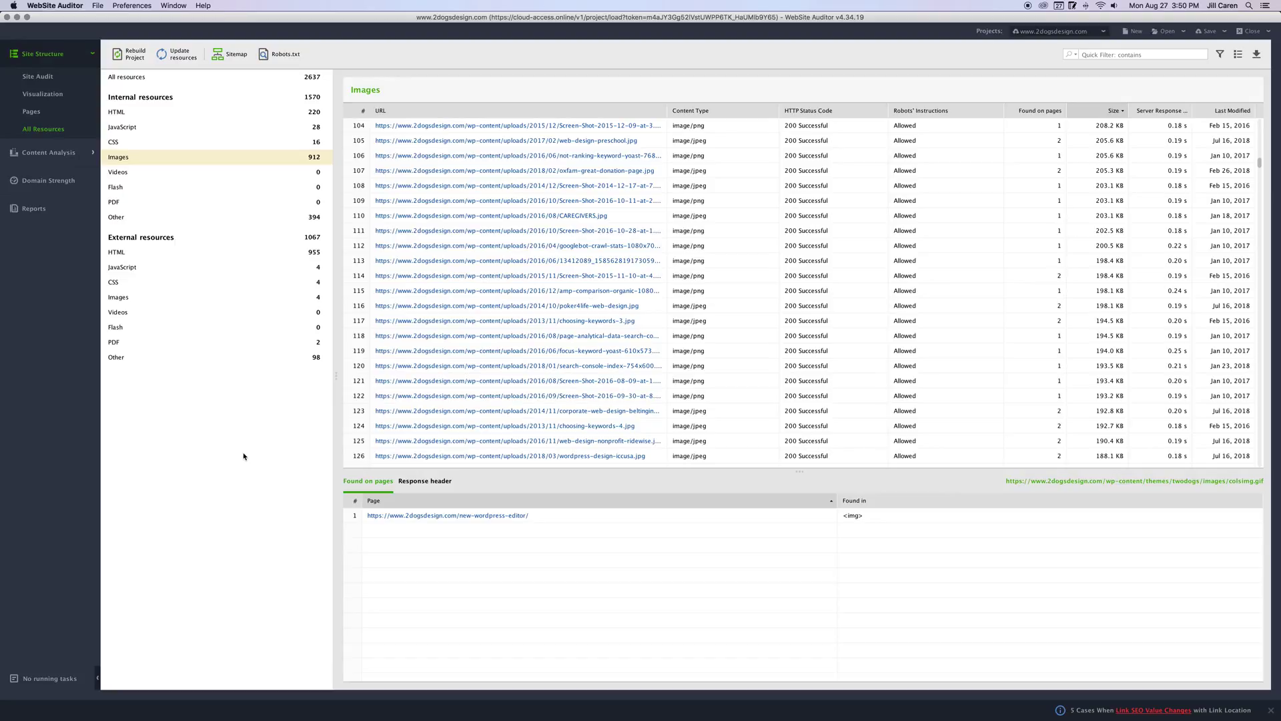
left_click(118, 146)
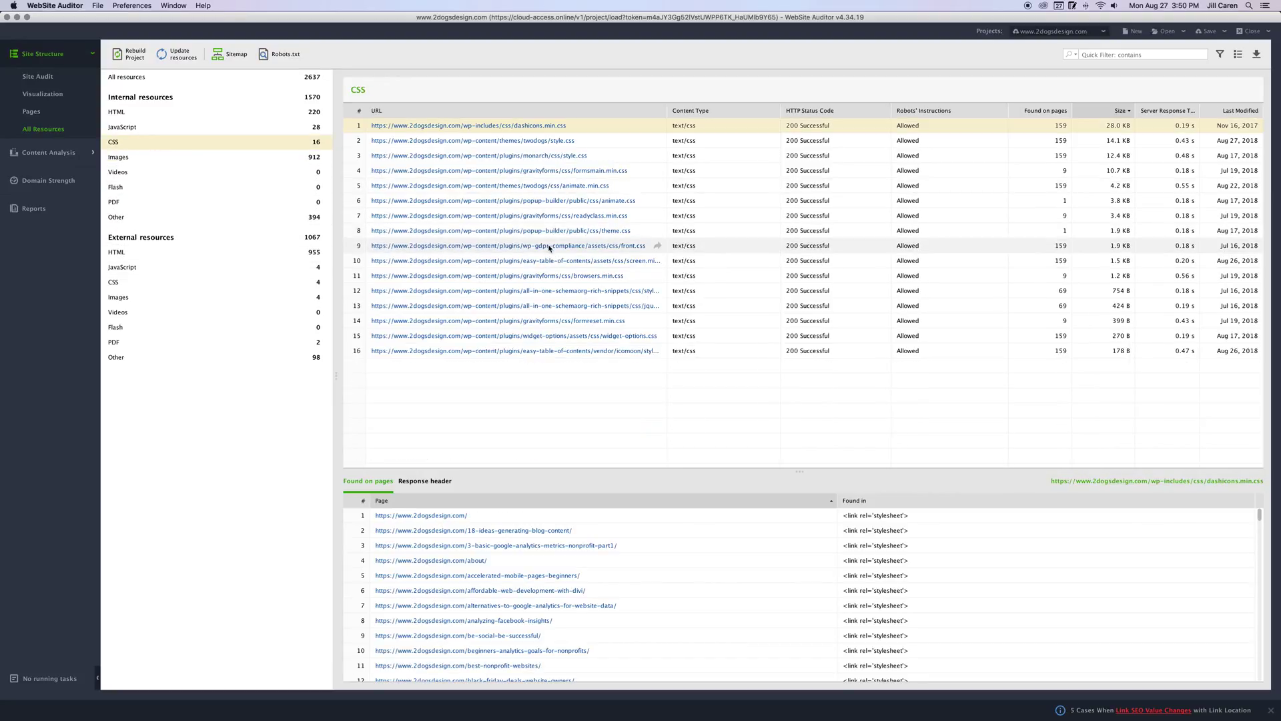
left_click(133, 127)
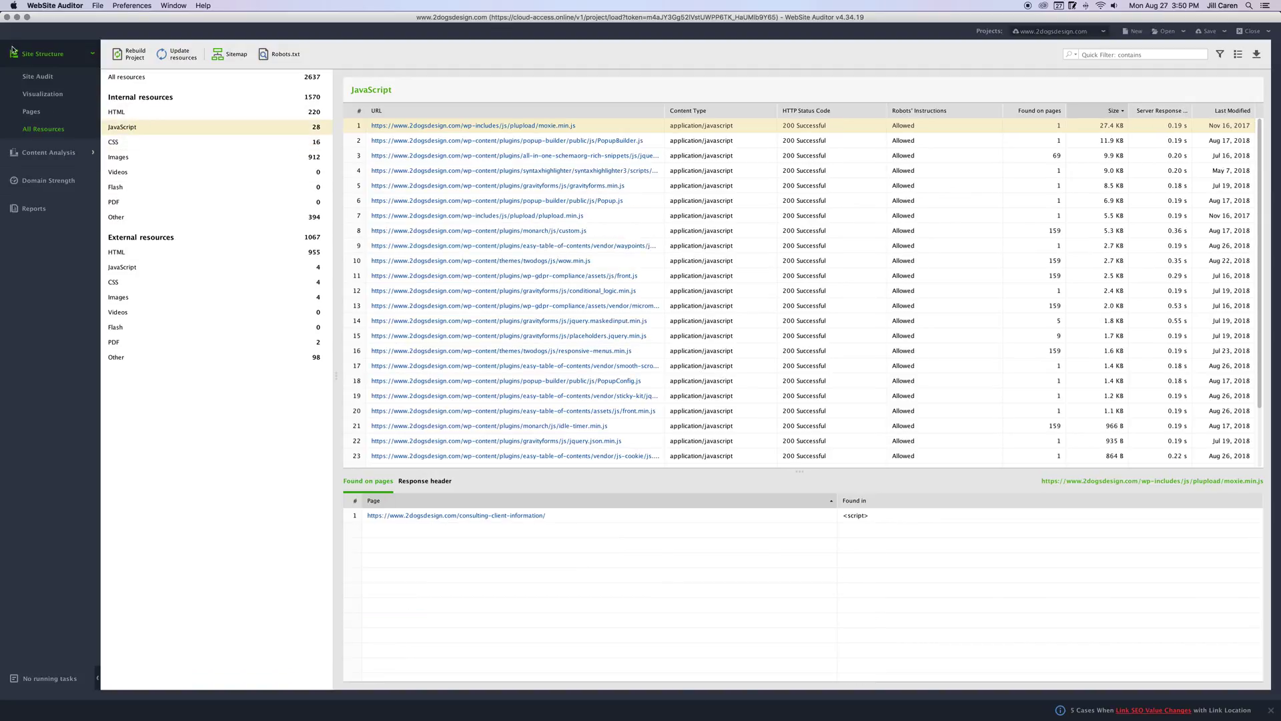
left_click(34, 157)
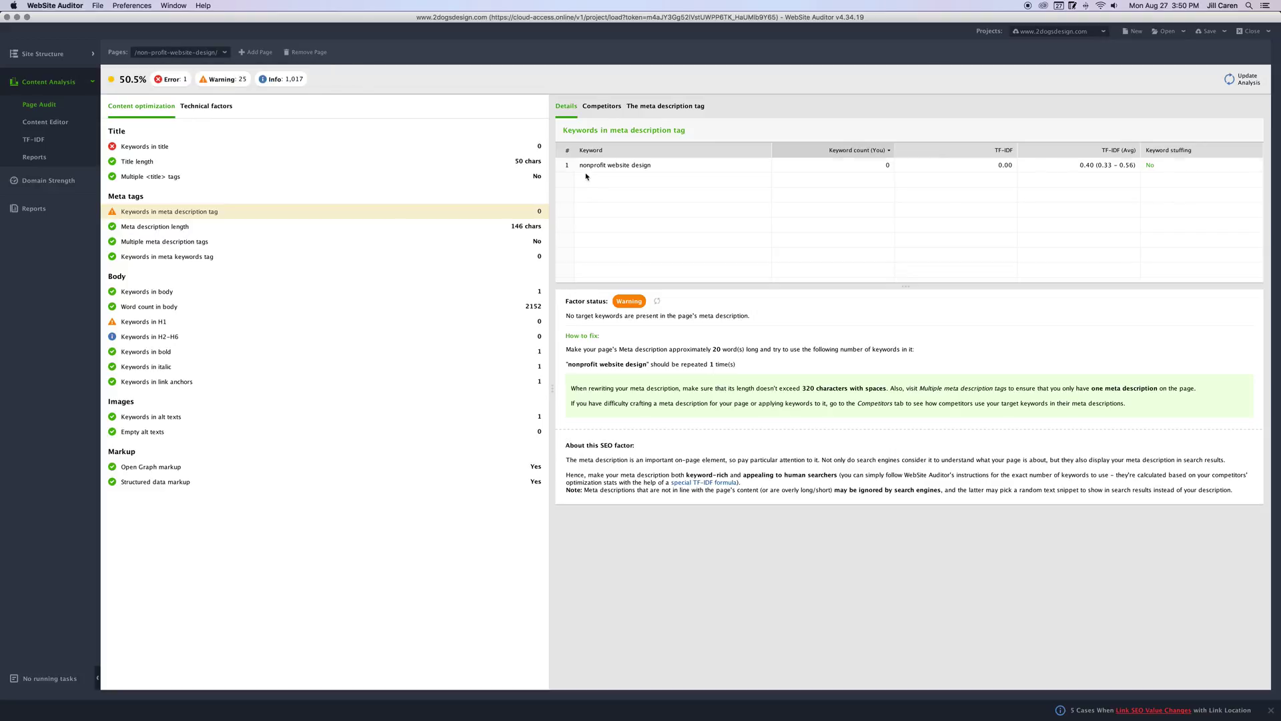
left_click(257, 53)
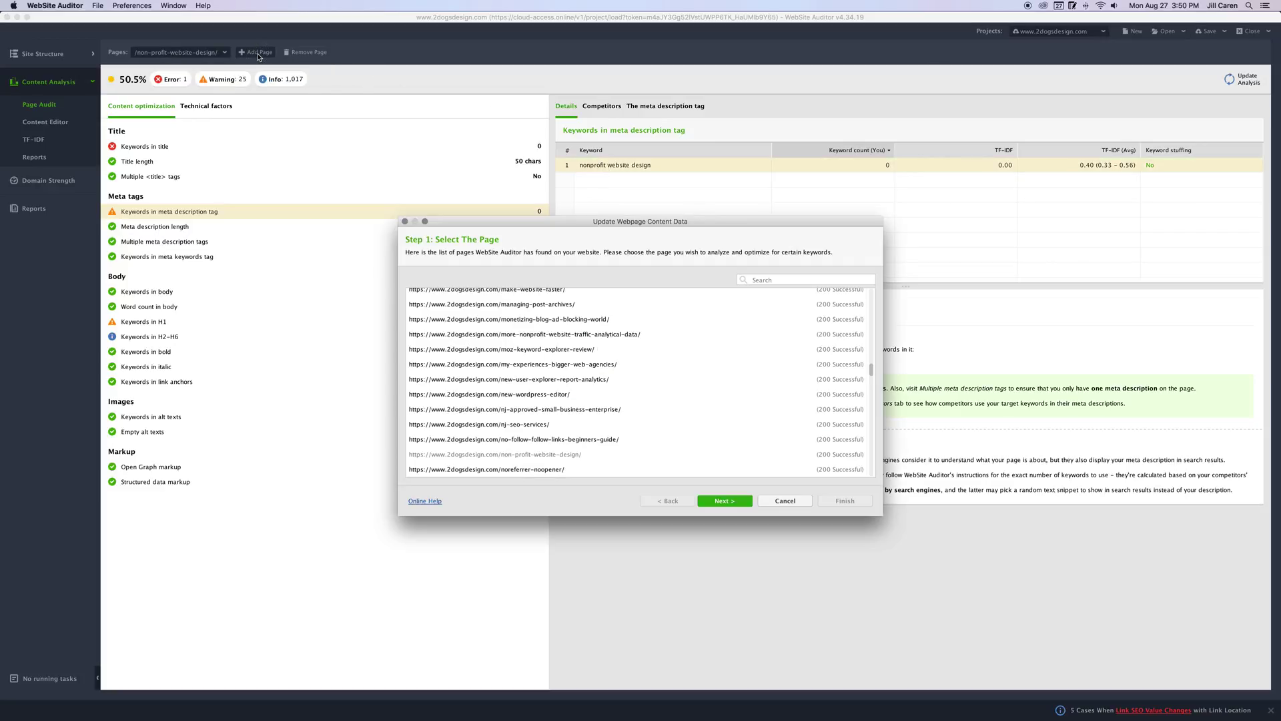
left_click(545, 365)
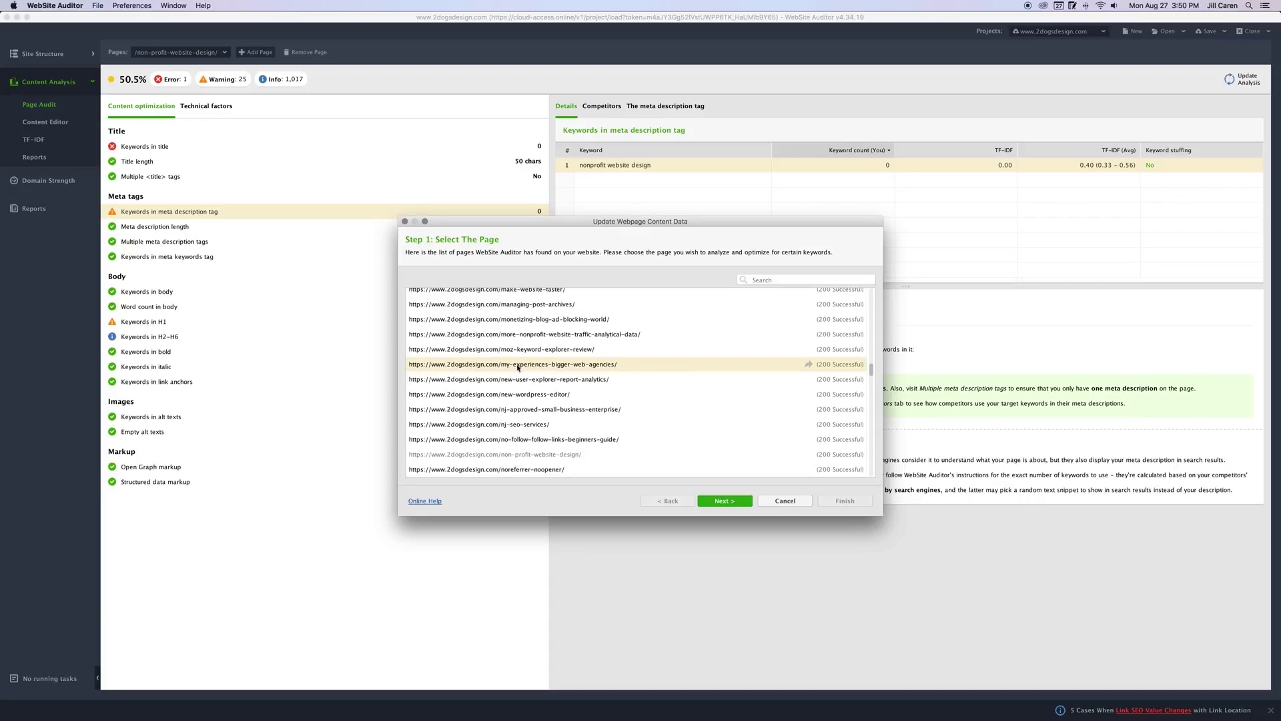
left_click(724, 501)
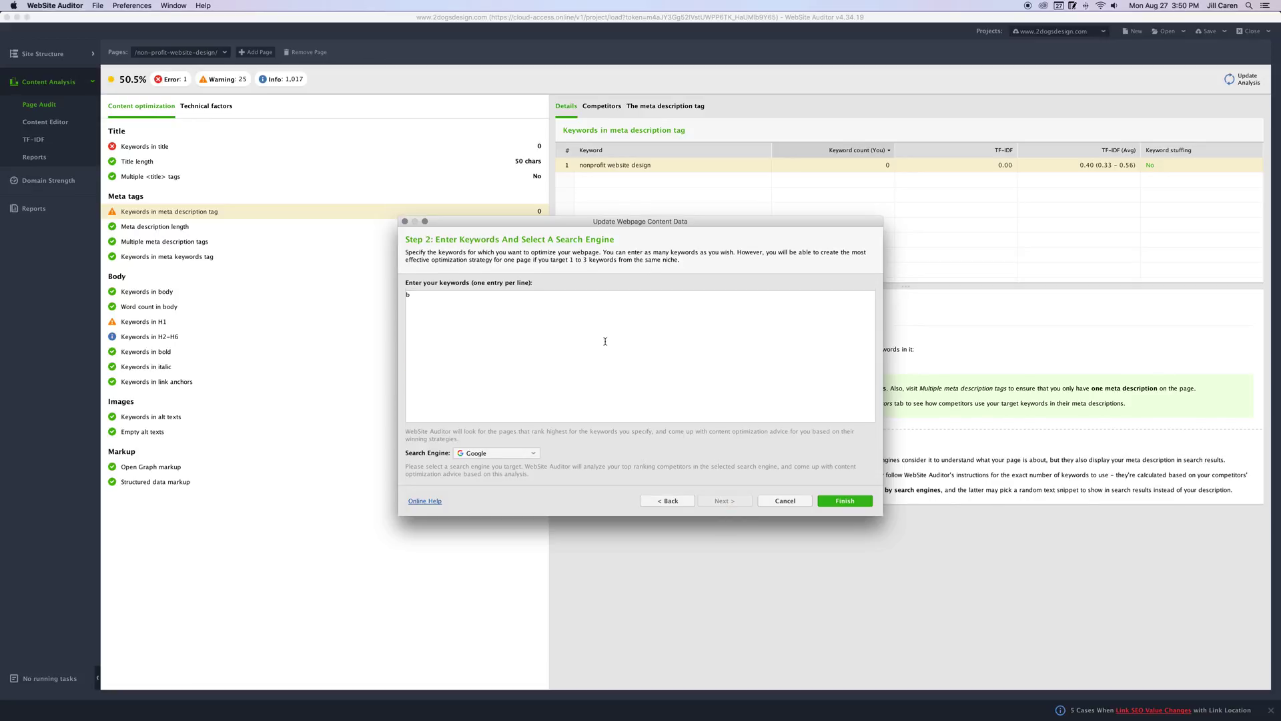
type("bad web p agencies")
left_click(794, 502)
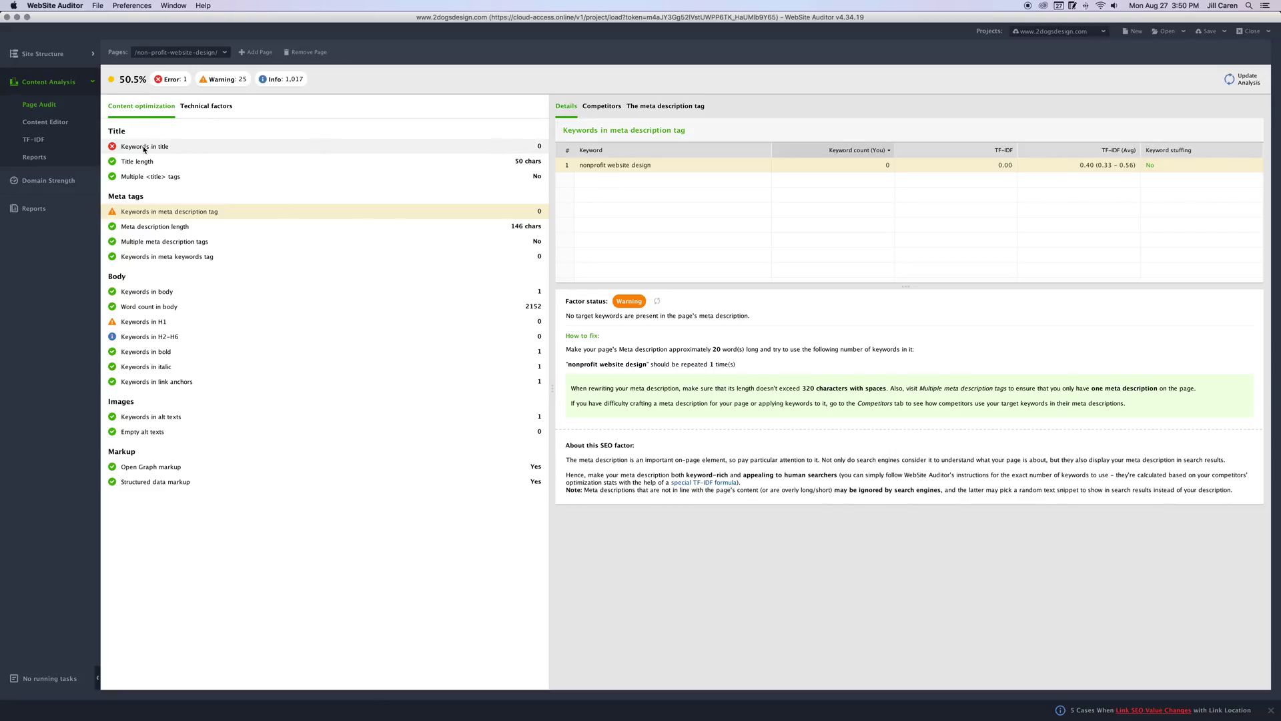
Step: Examine the keywords in title factor for /non-profit-website-design/, including its title tag text, details and competitors' titles
left_click(179, 149)
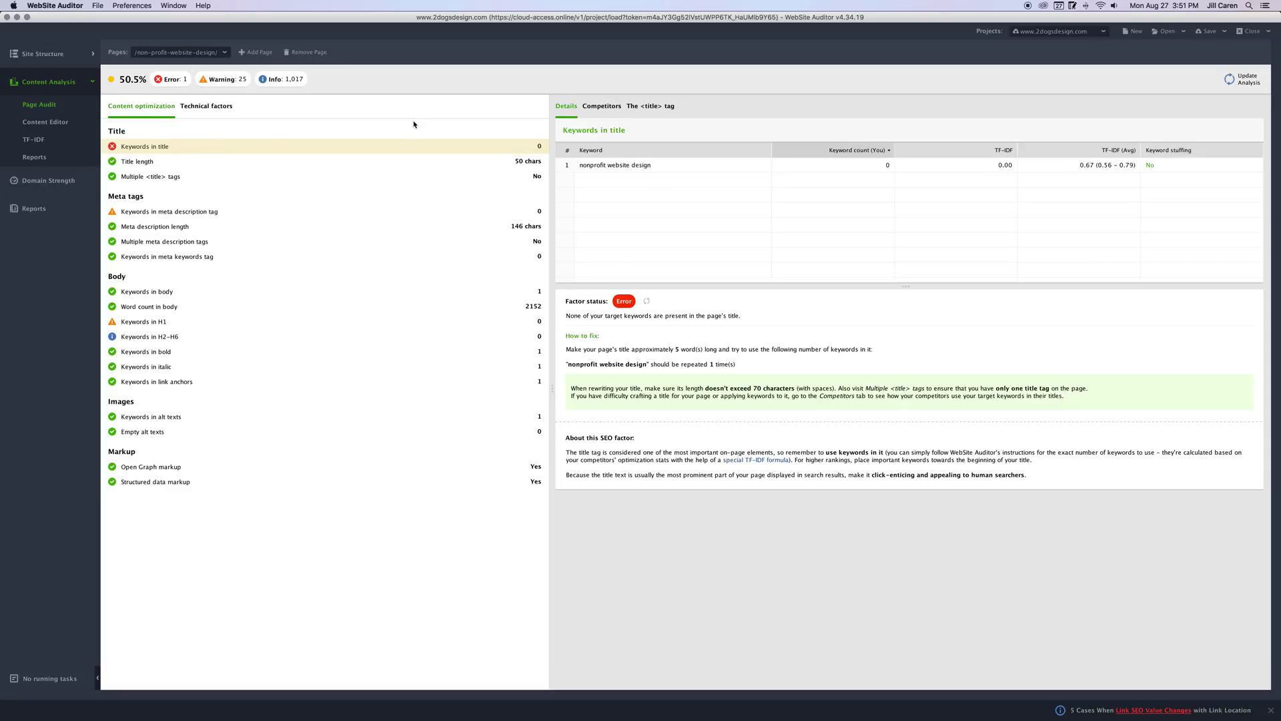
left_click(657, 107)
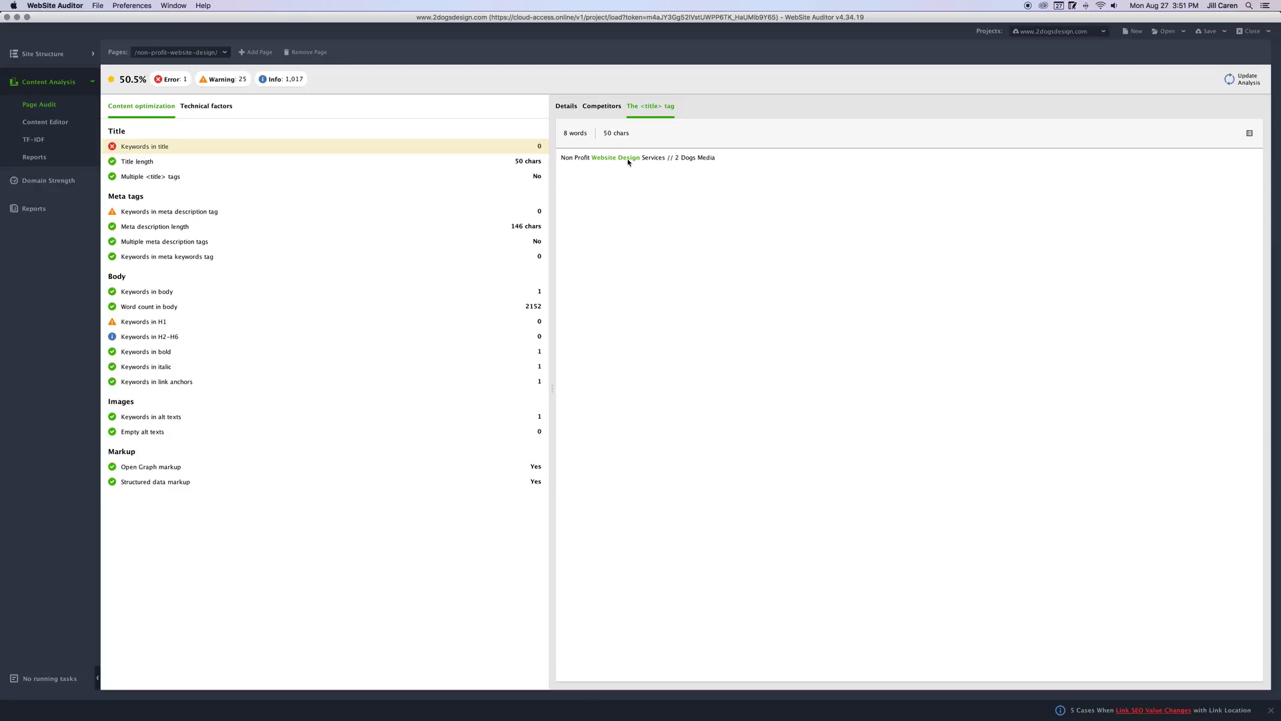
left_click(565, 106)
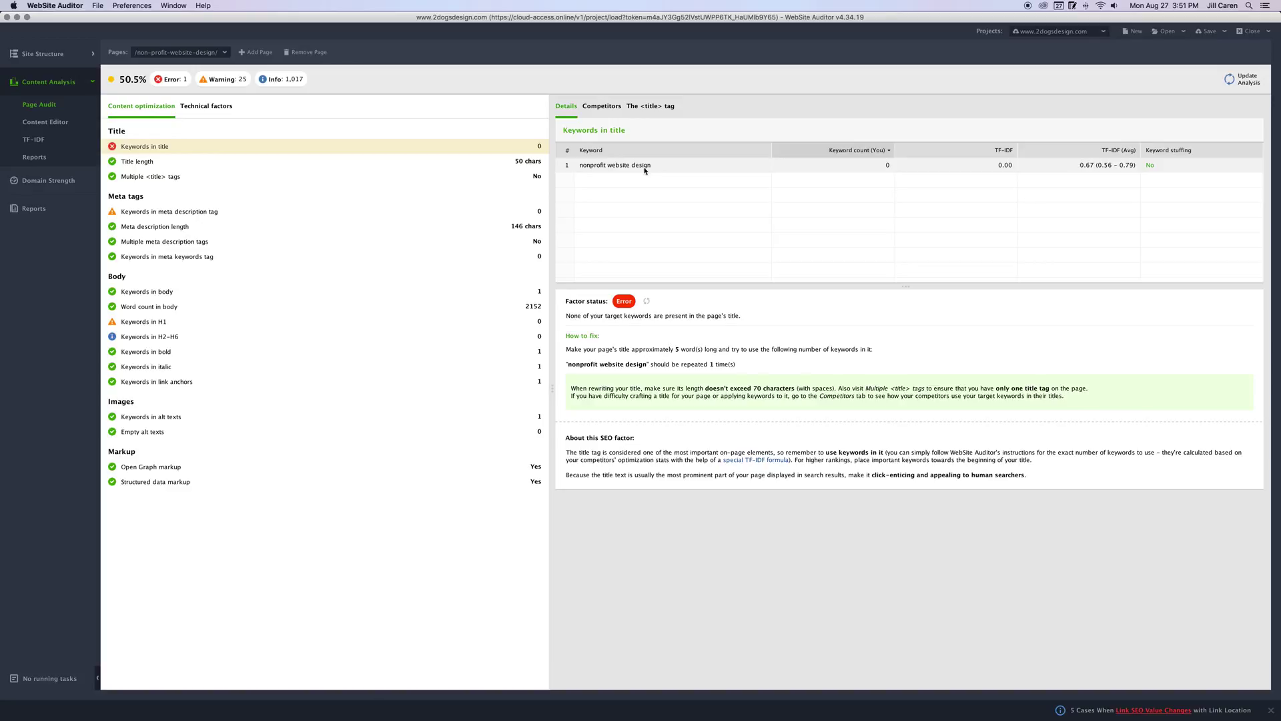
left_click(654, 108)
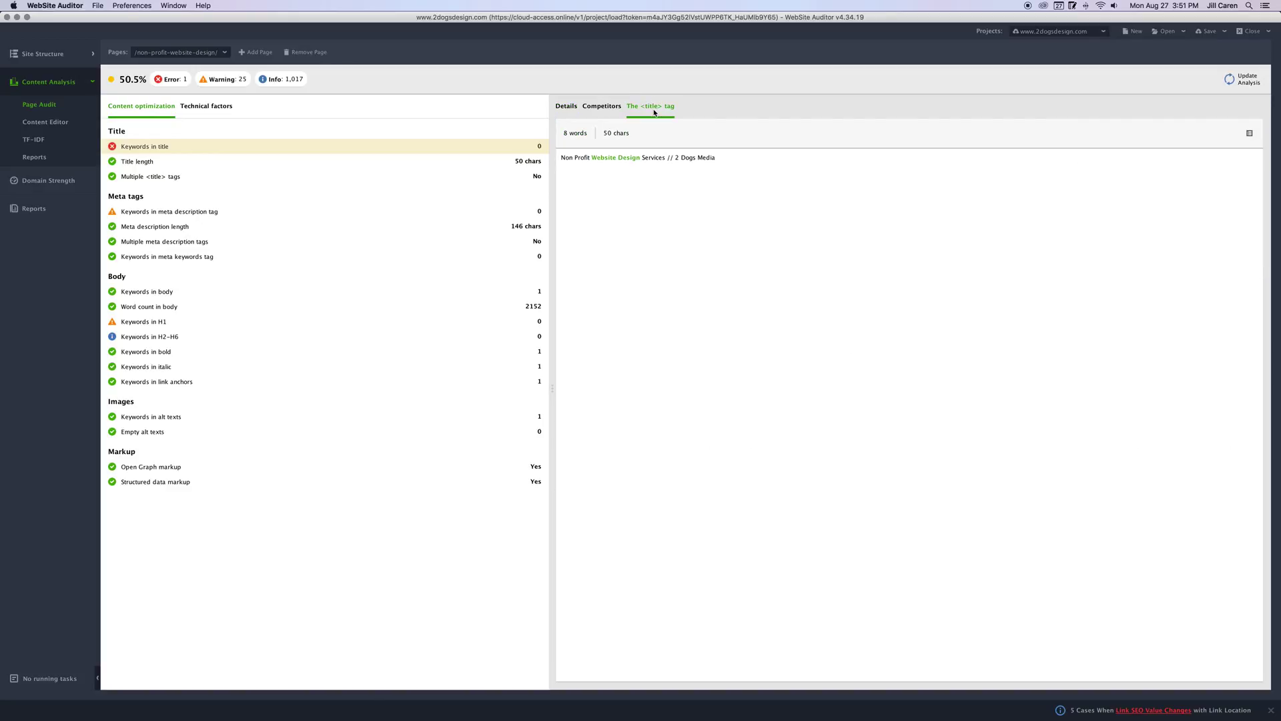
left_click(569, 108)
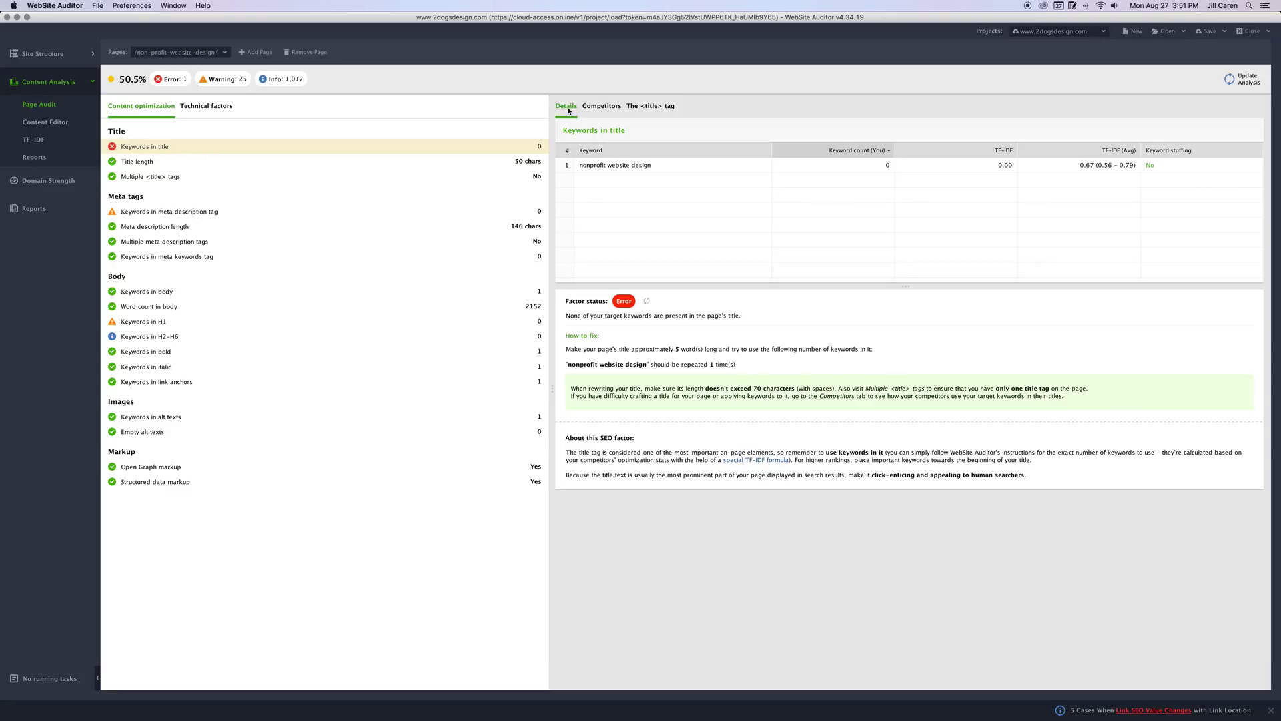
left_click(604, 109)
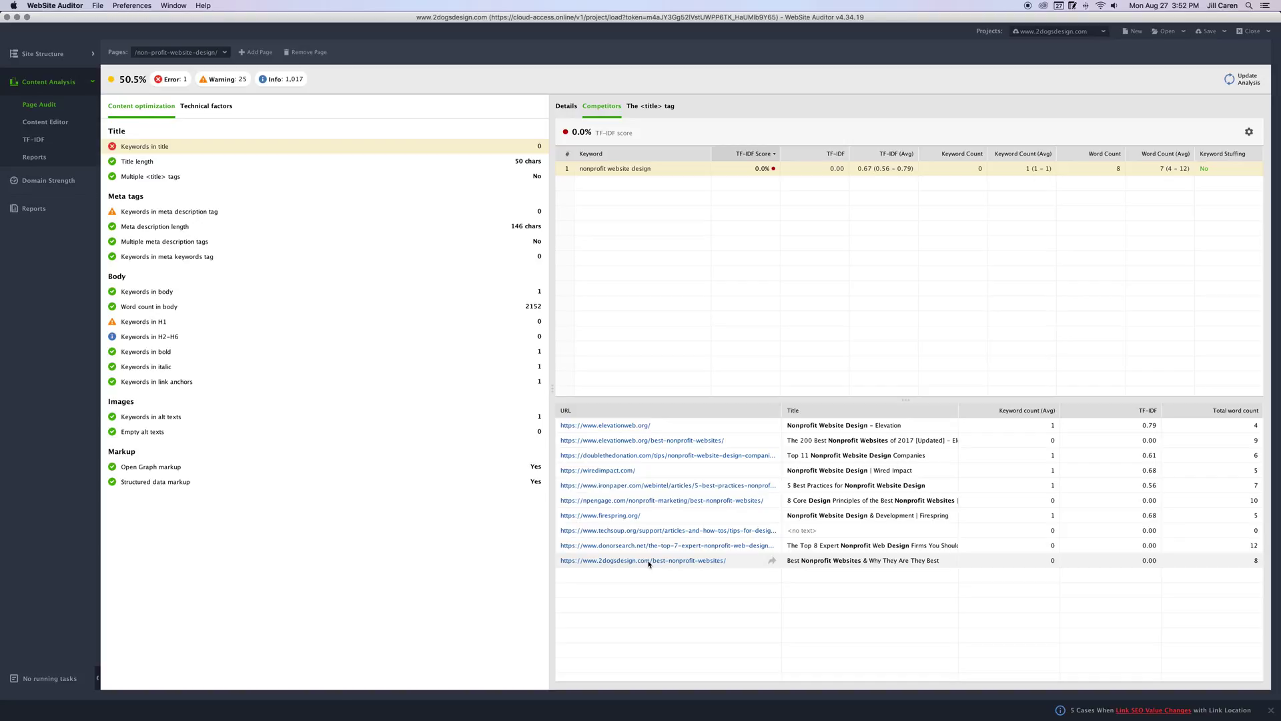
left_click(691, 561)
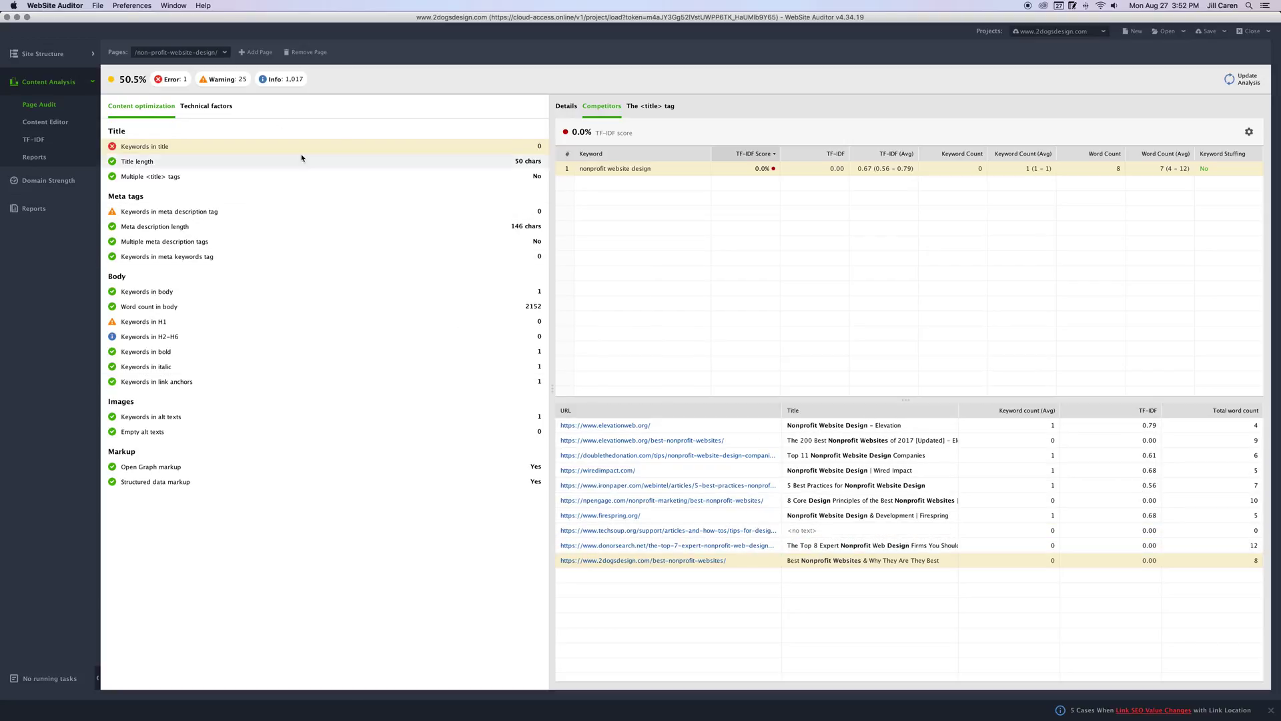
Step: Review the page's meta description length and keywords, comparing competitors' descriptions with the page's own meta description text
left_click(153, 214)
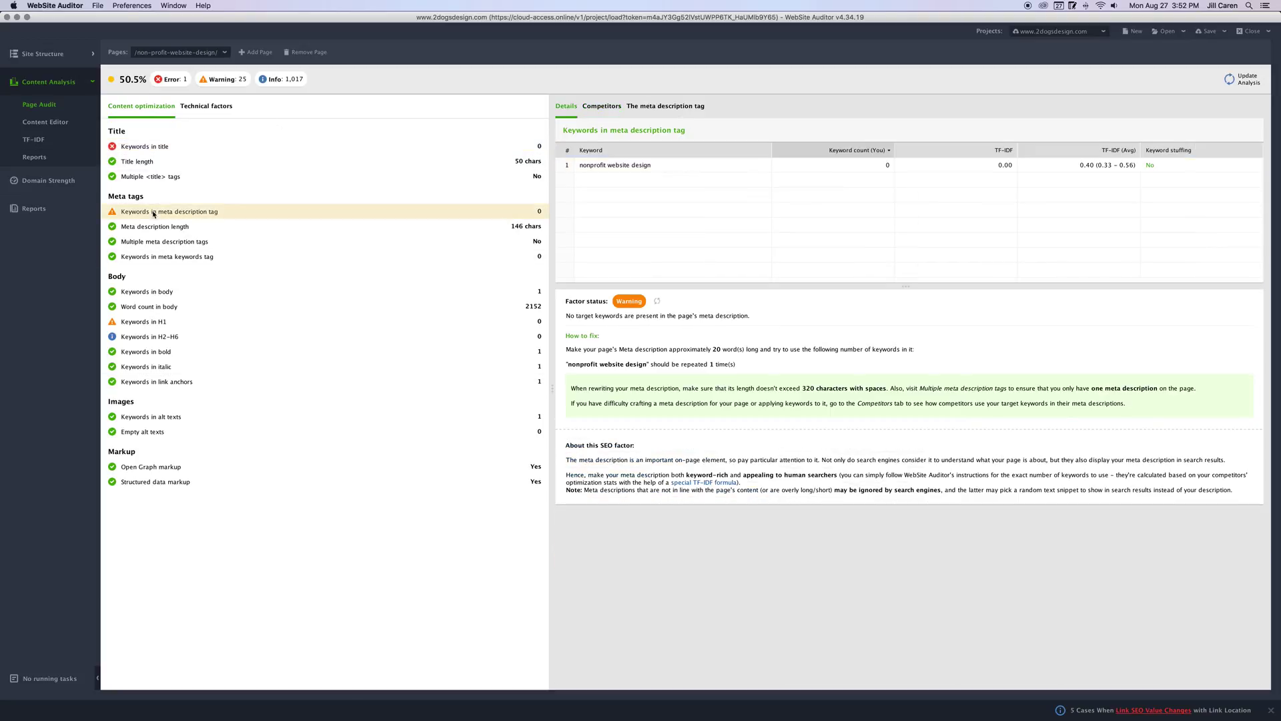
left_click(143, 227)
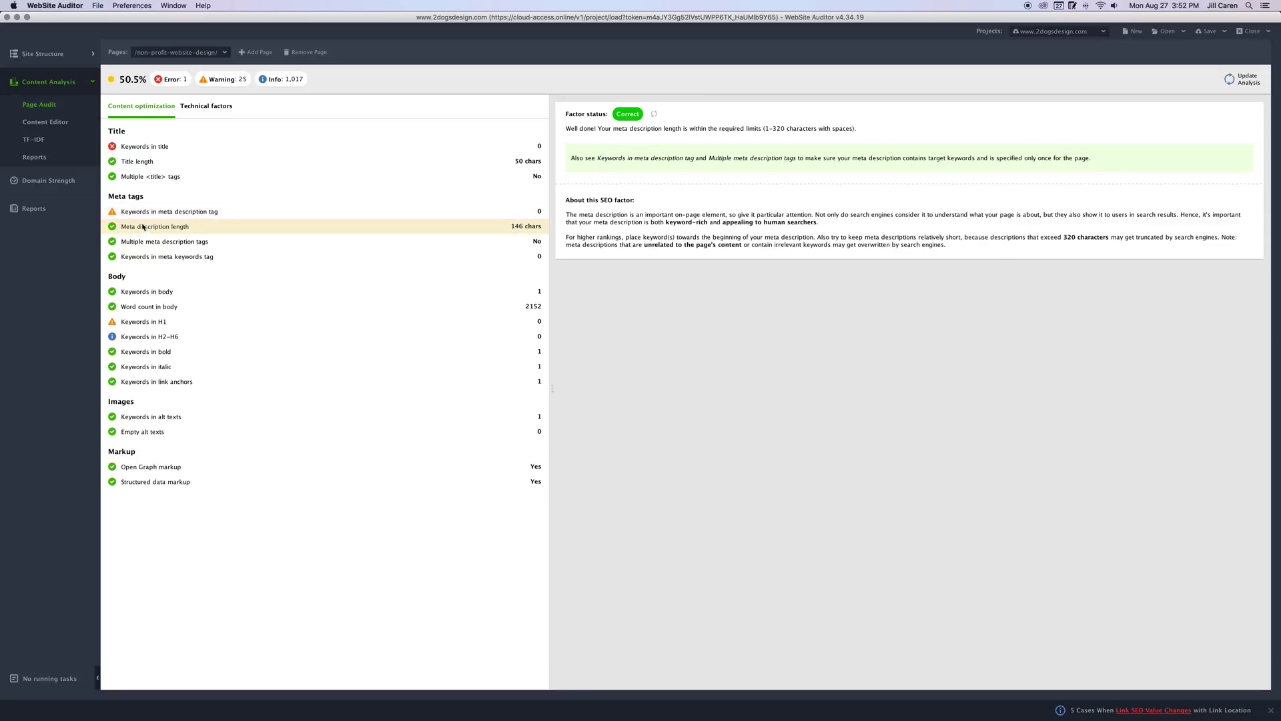
left_click(146, 215)
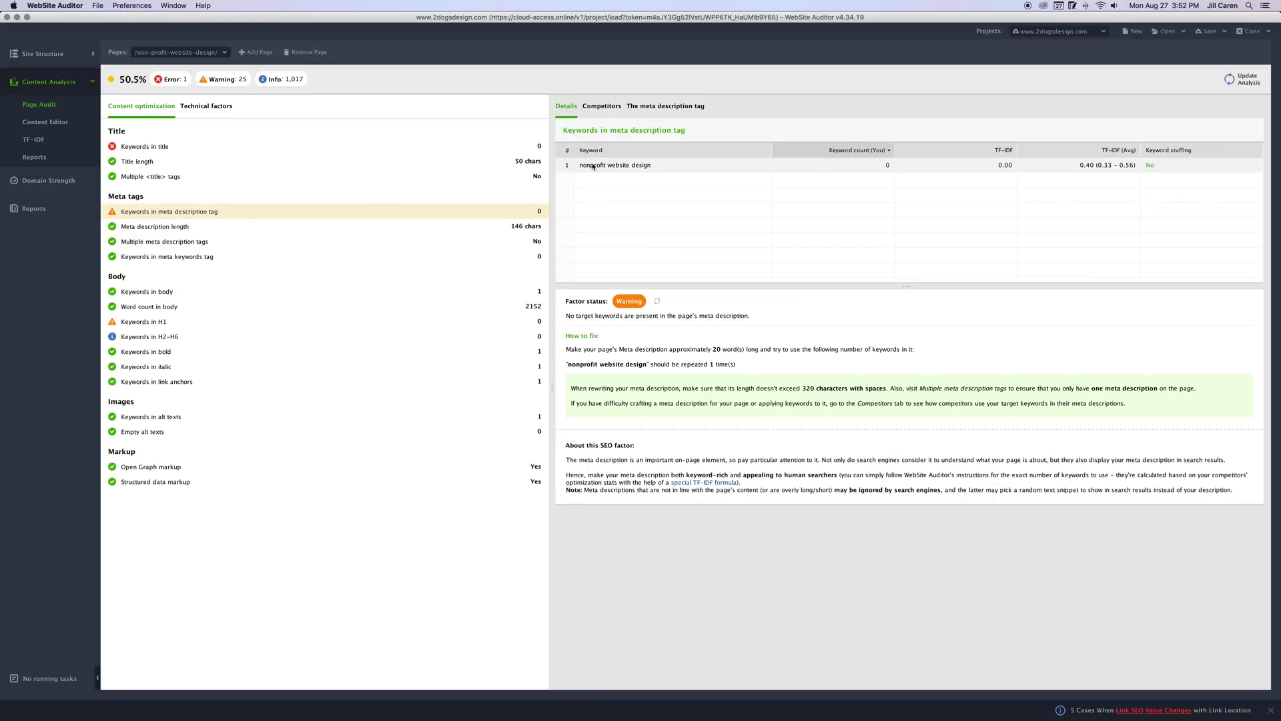
left_click(601, 107)
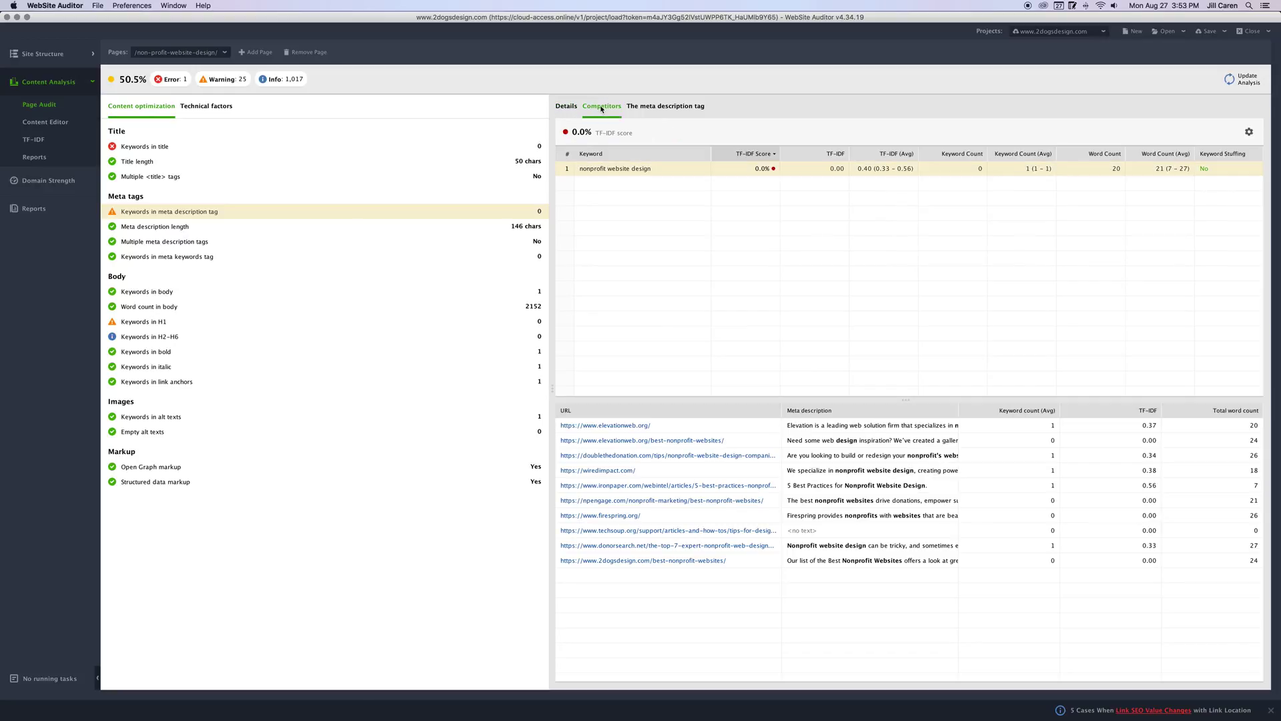
left_click(652, 110)
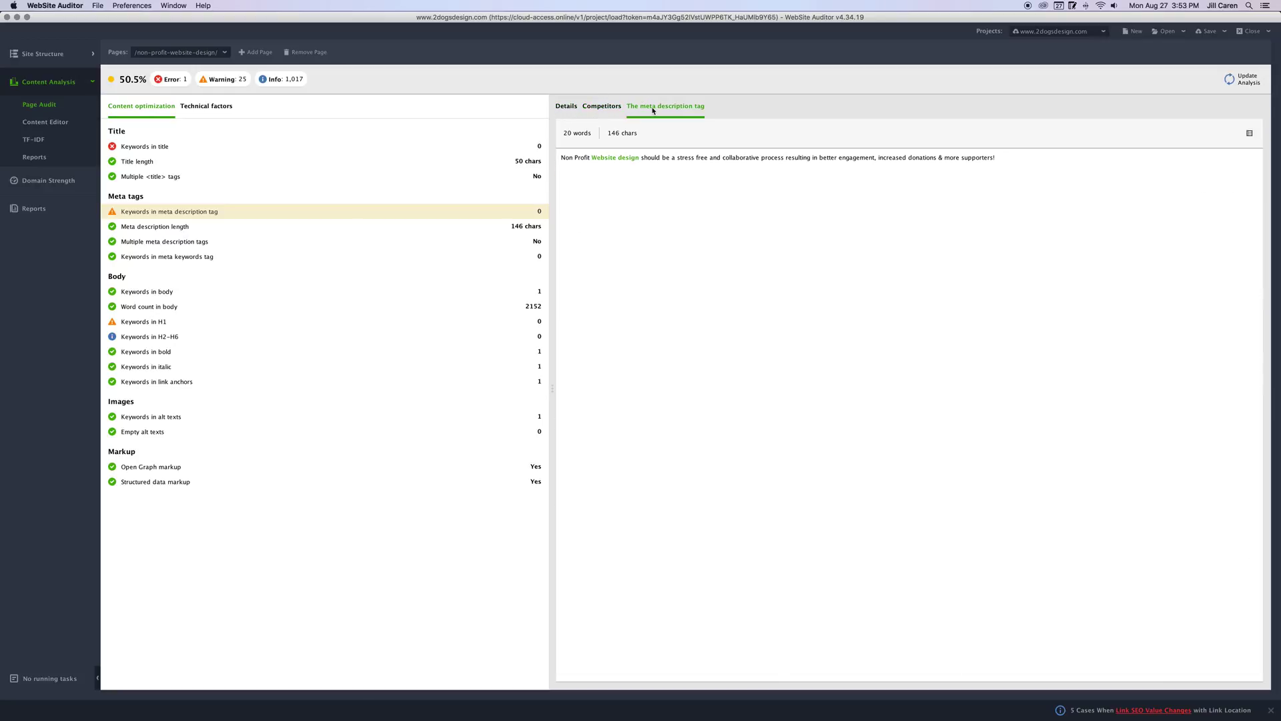
left_click_drag(999, 158, 559, 156)
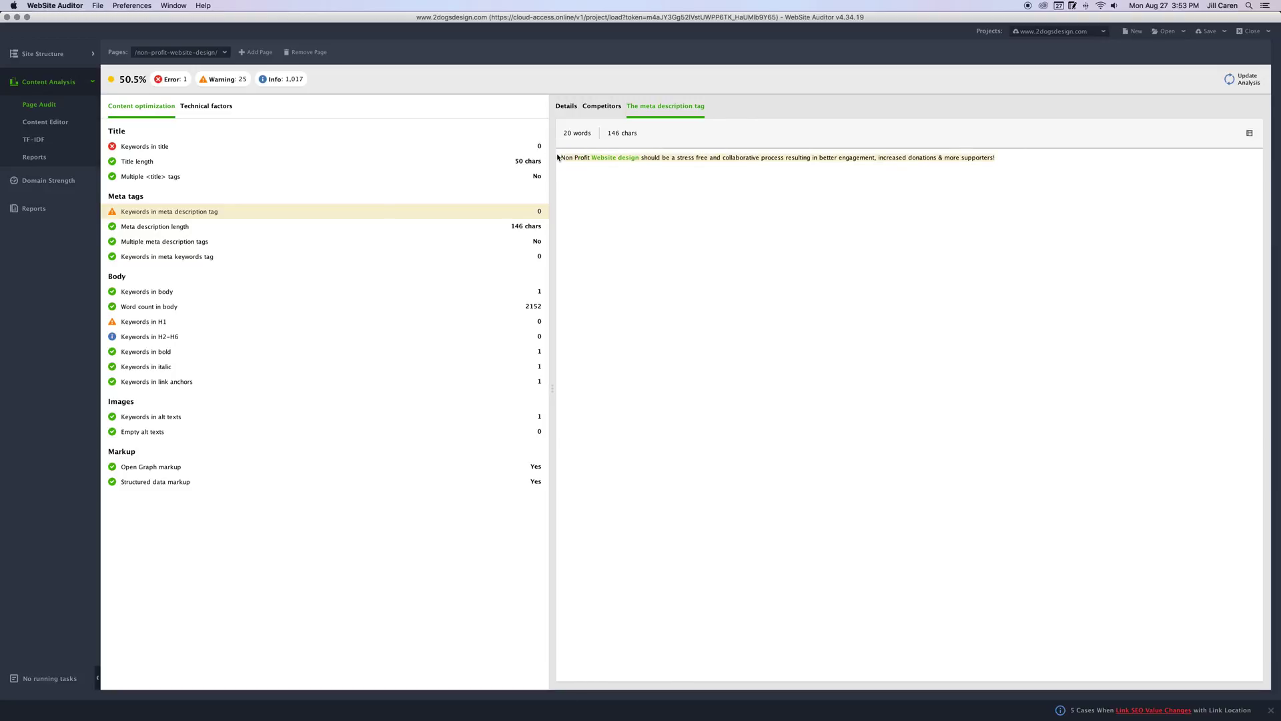
Step: Check the page's H1 keyword factor and look through its technical factors
left_click(154, 323)
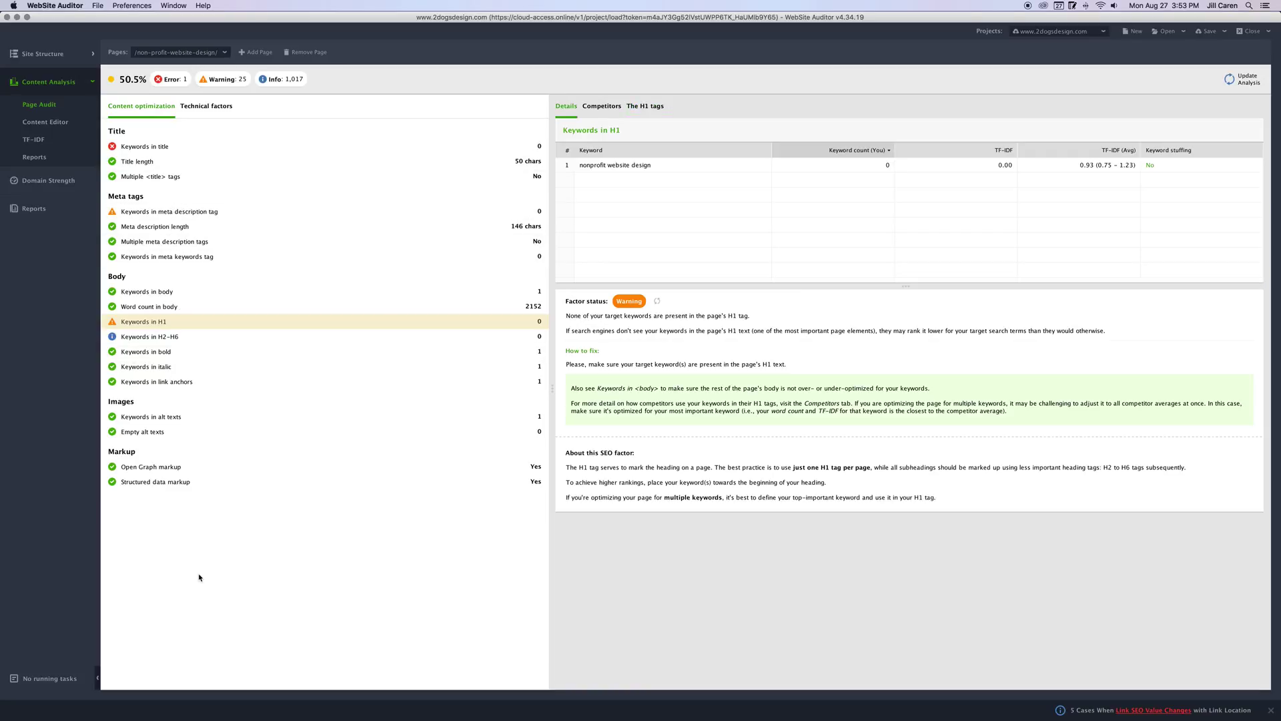
left_click(217, 112)
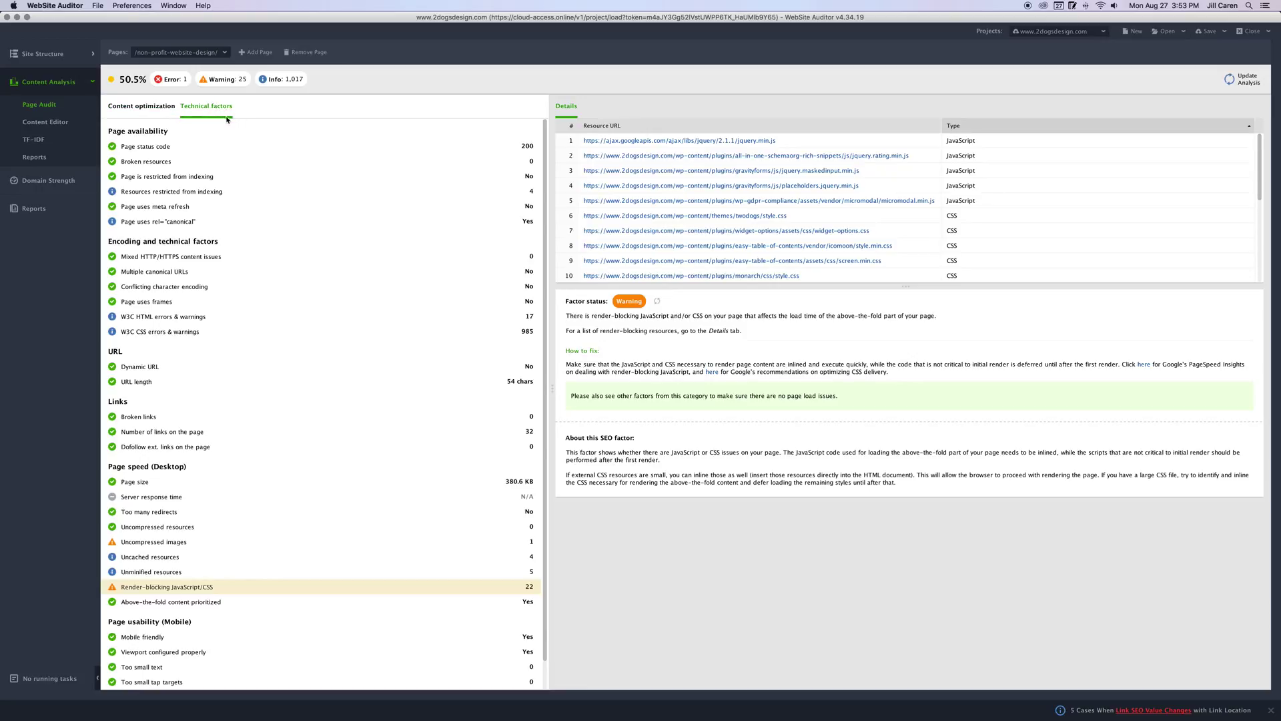
scroll(227, 504, "down", 1)
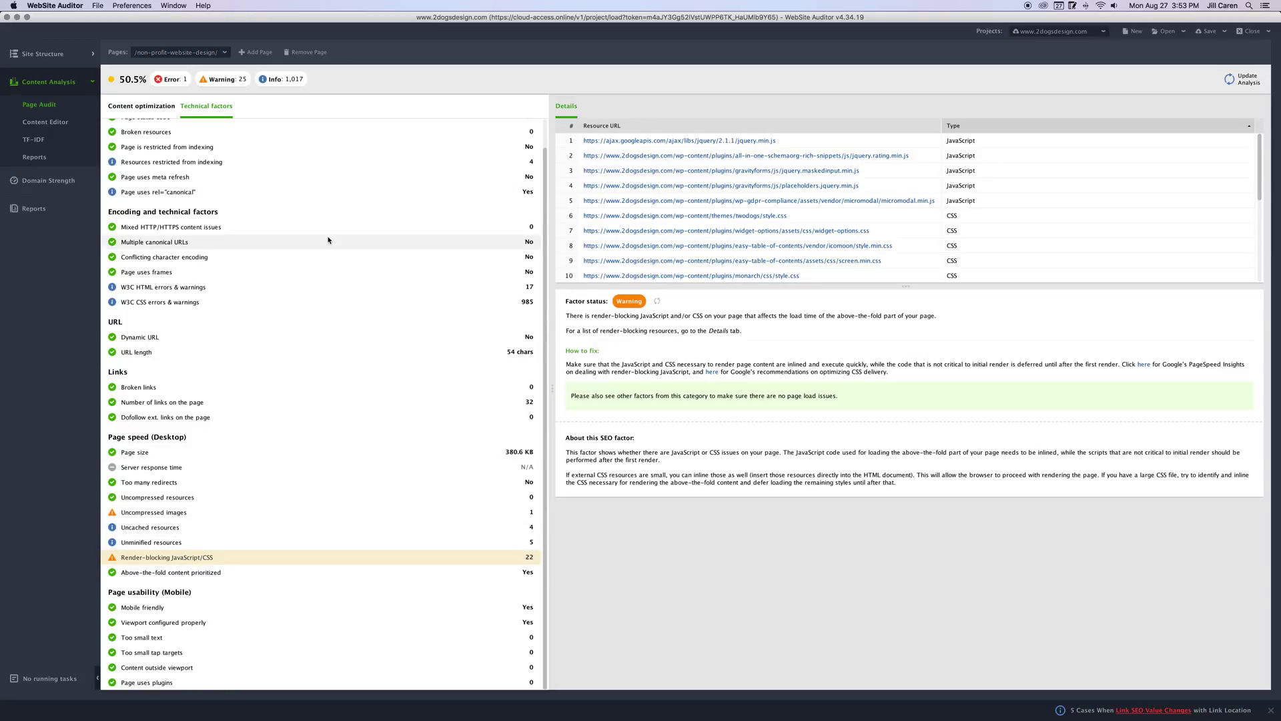
scroll(330, 239, "up", 1)
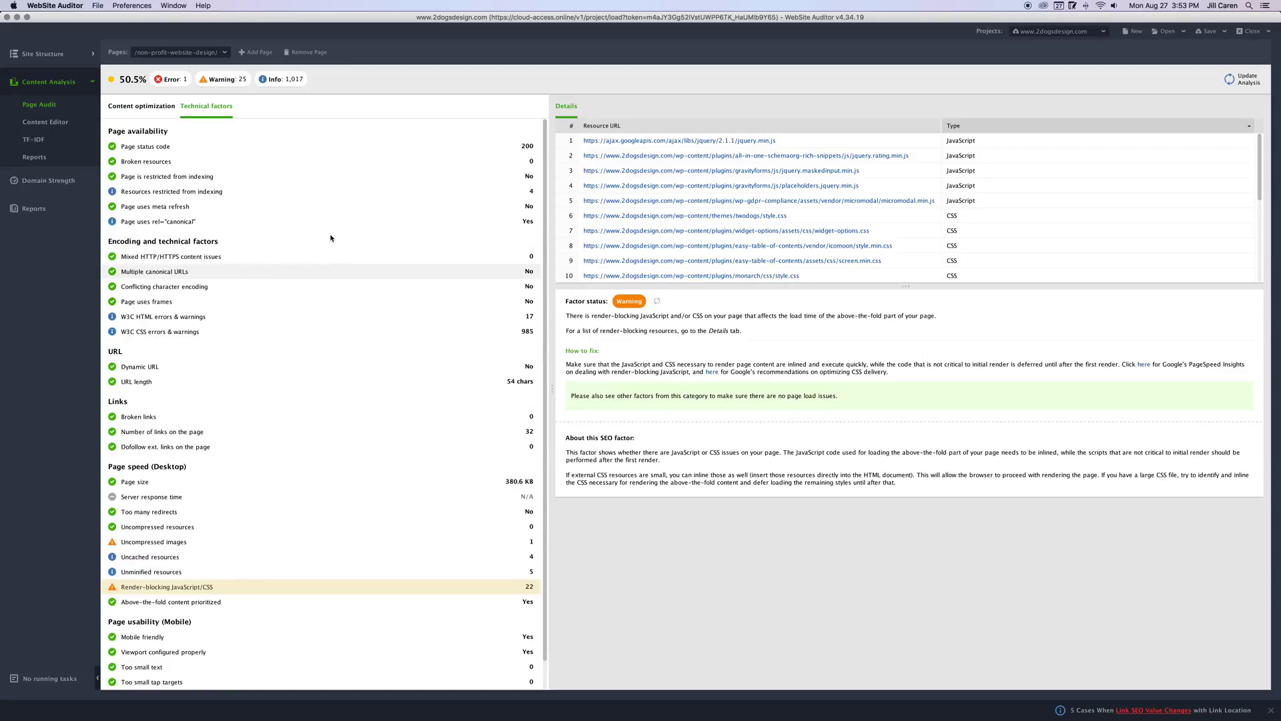
Step: Open the page in the content editor and insert TESTING at the start of the "Websites for Non Profits" heading
left_click(35, 126)
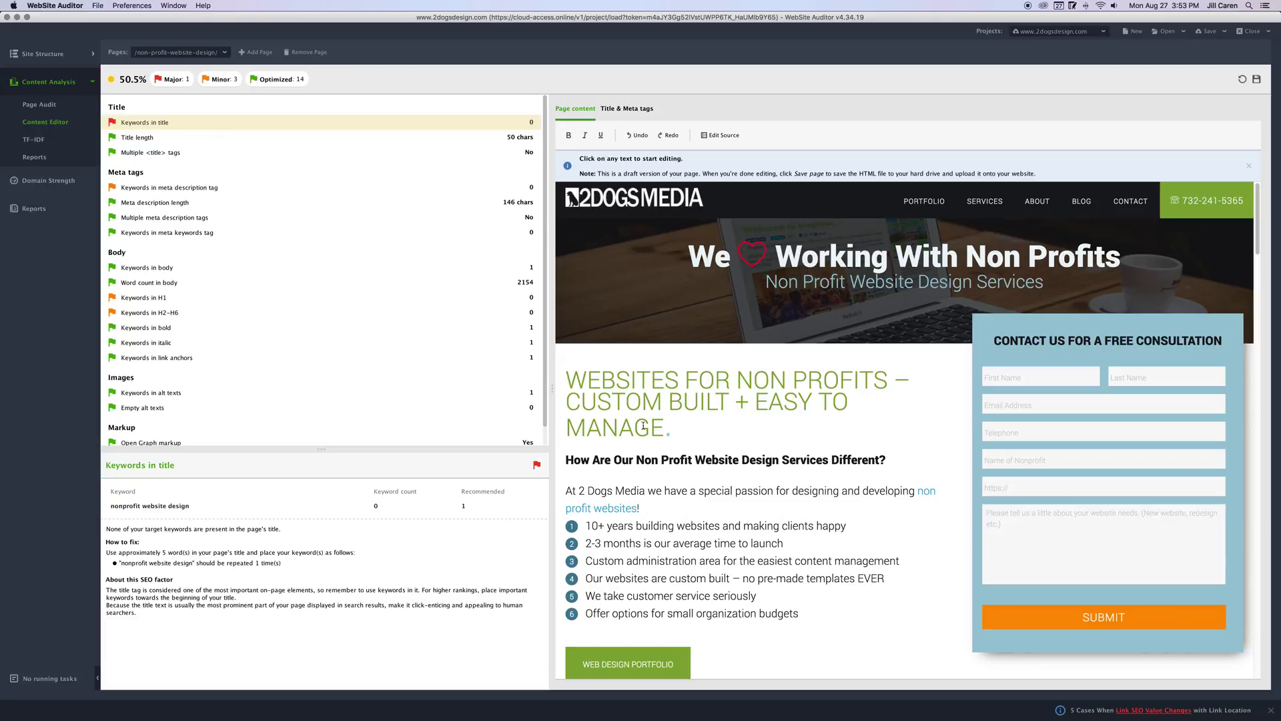
left_click(567, 381)
type("TESTING")
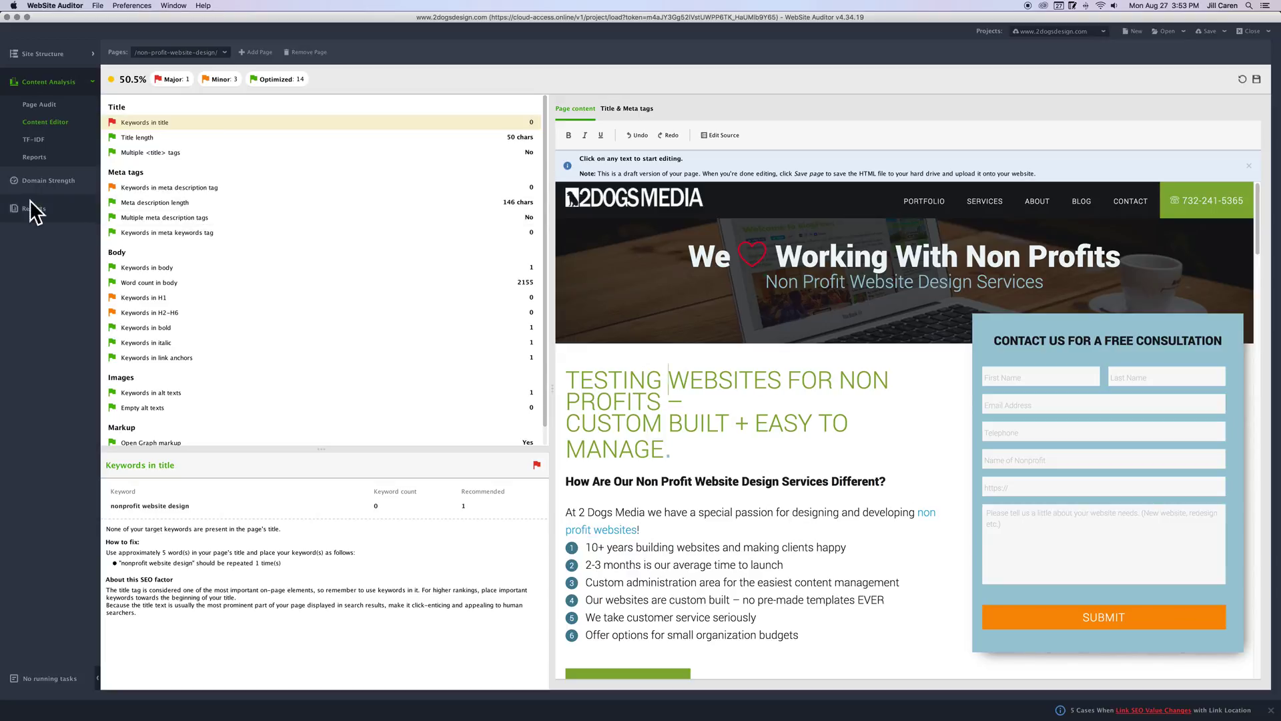
Step: Review the H1 and H2-H6 keyword recommendations, and look through the draft page's HTML source
left_click(140, 299)
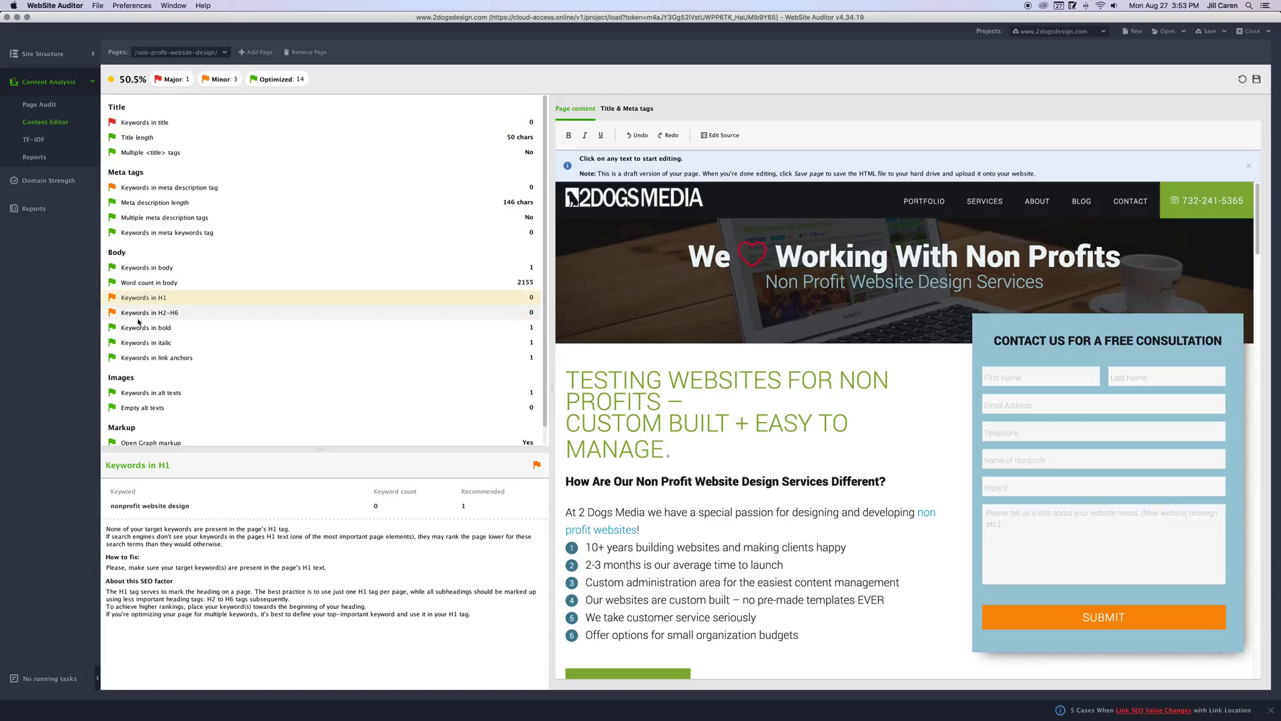
left_click(141, 314)
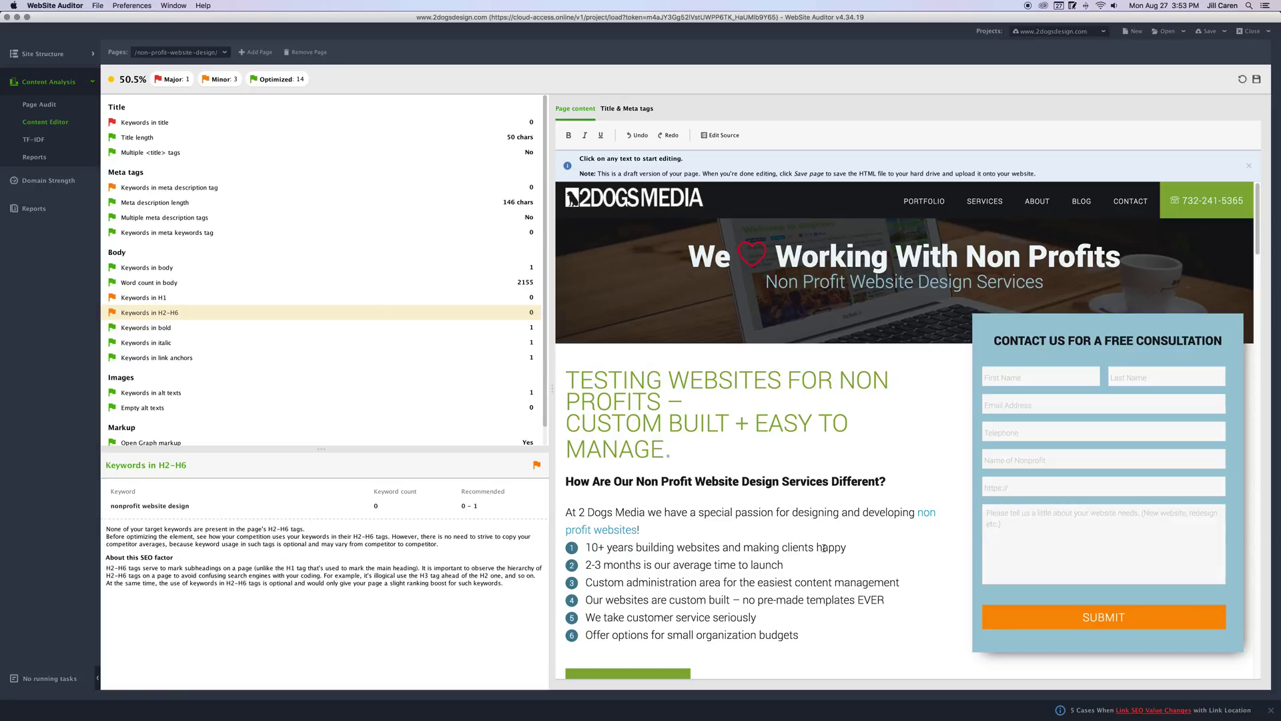
left_click(718, 136)
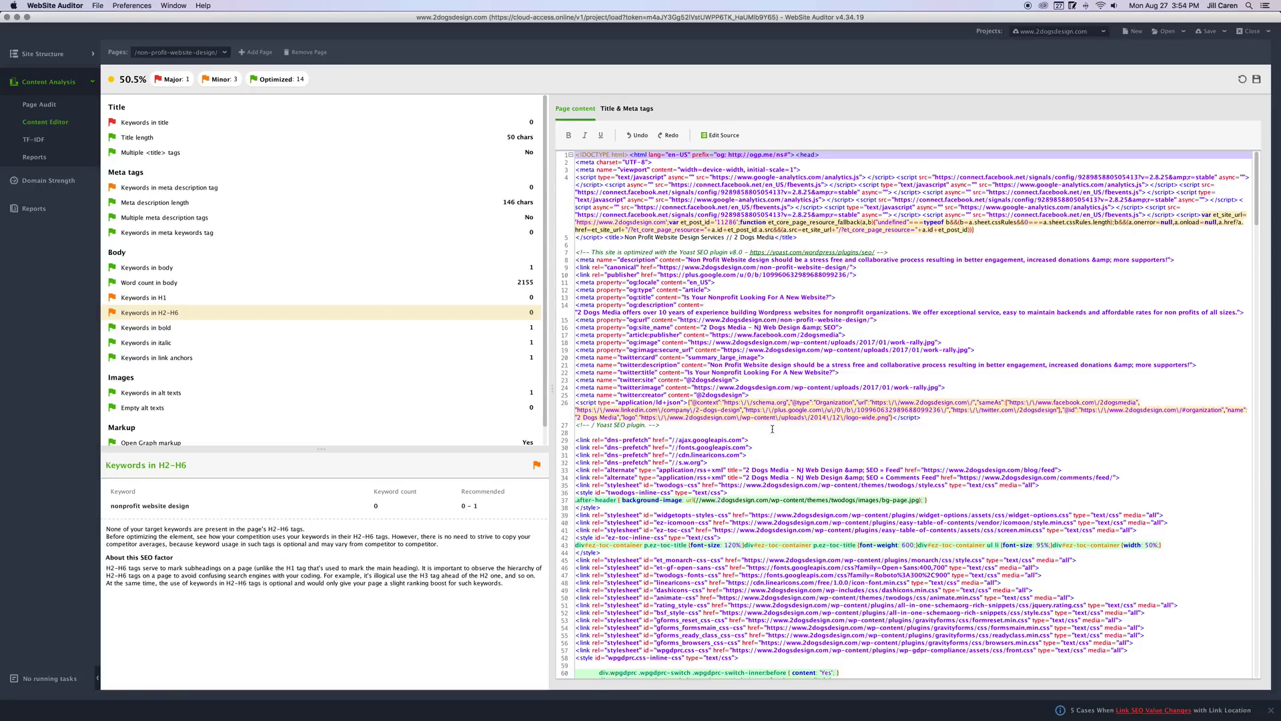
scroll(979, 534, "down", 20)
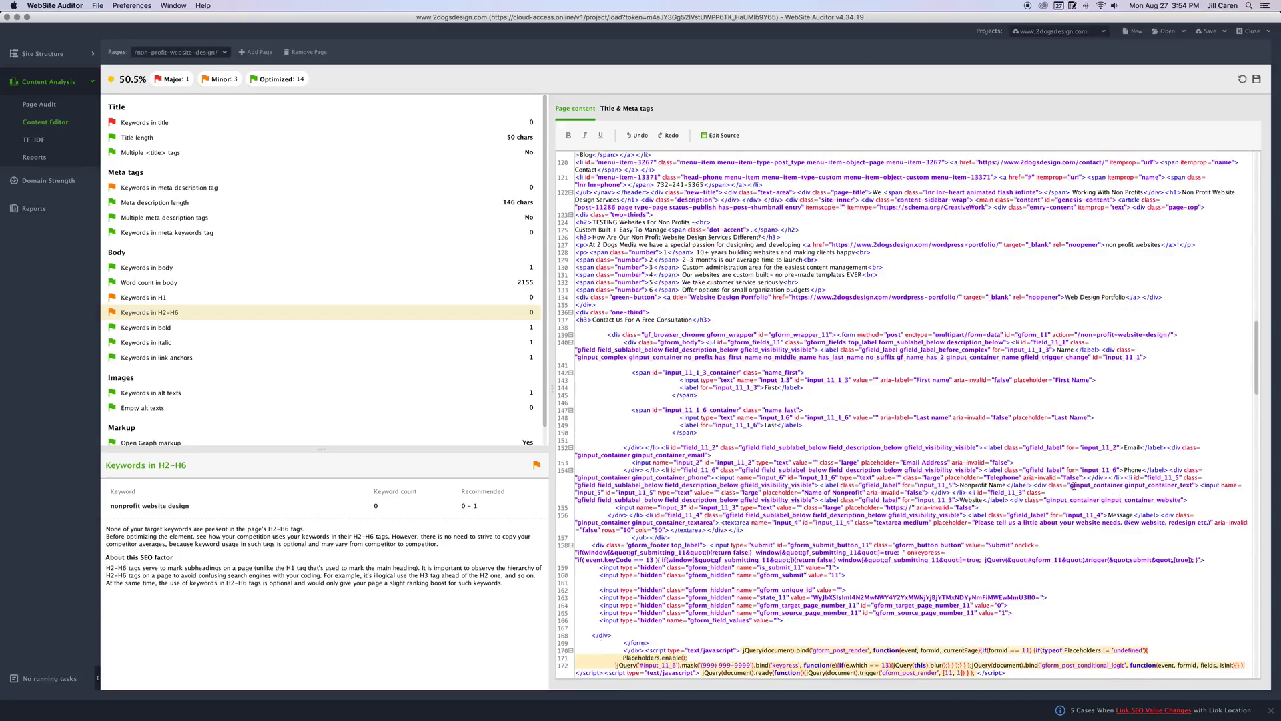
Step: Look through the rest of the draft page's HTML source and undo the last change in the editor
scroll(1074, 486, "down", 5)
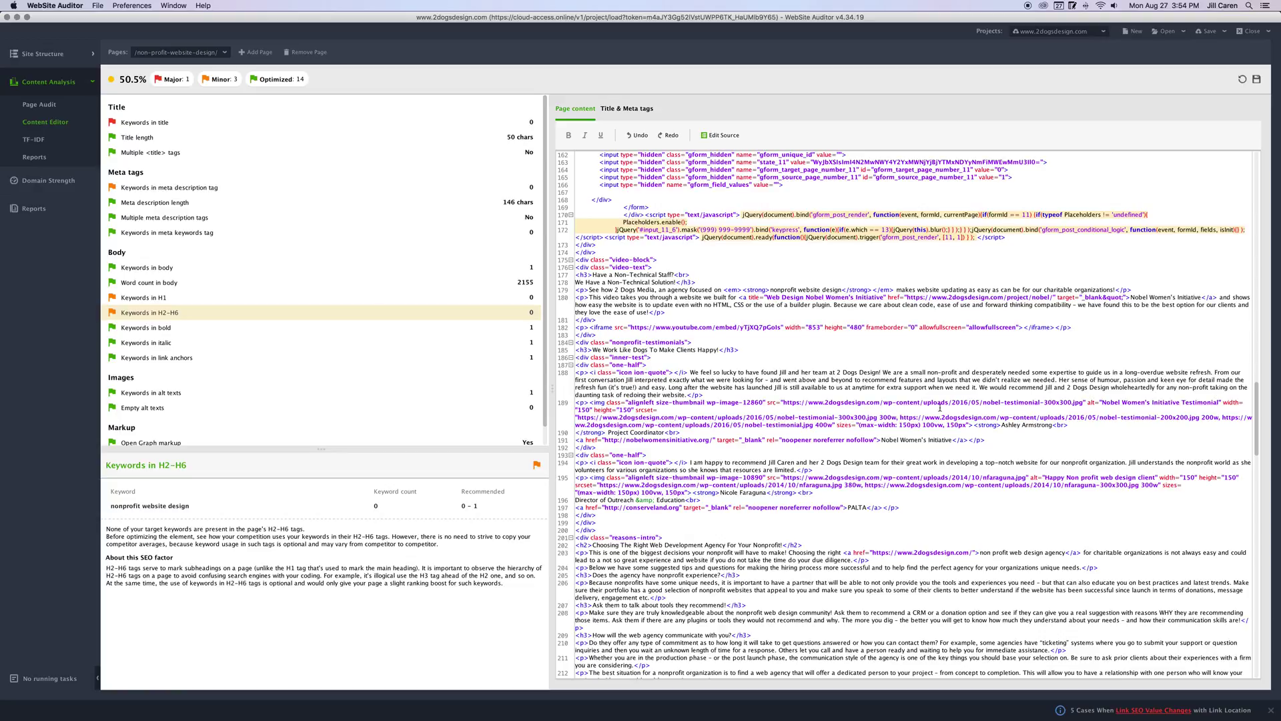
left_click(642, 136)
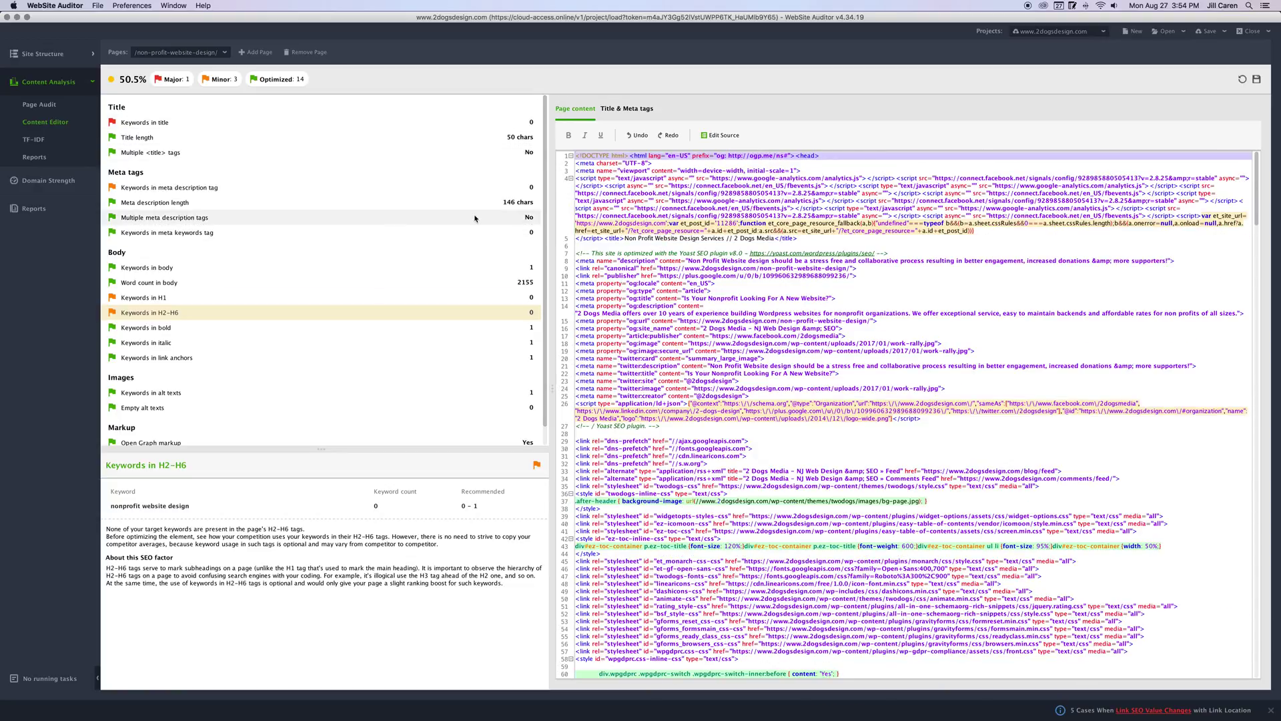
scroll(370, 353, "down", 1)
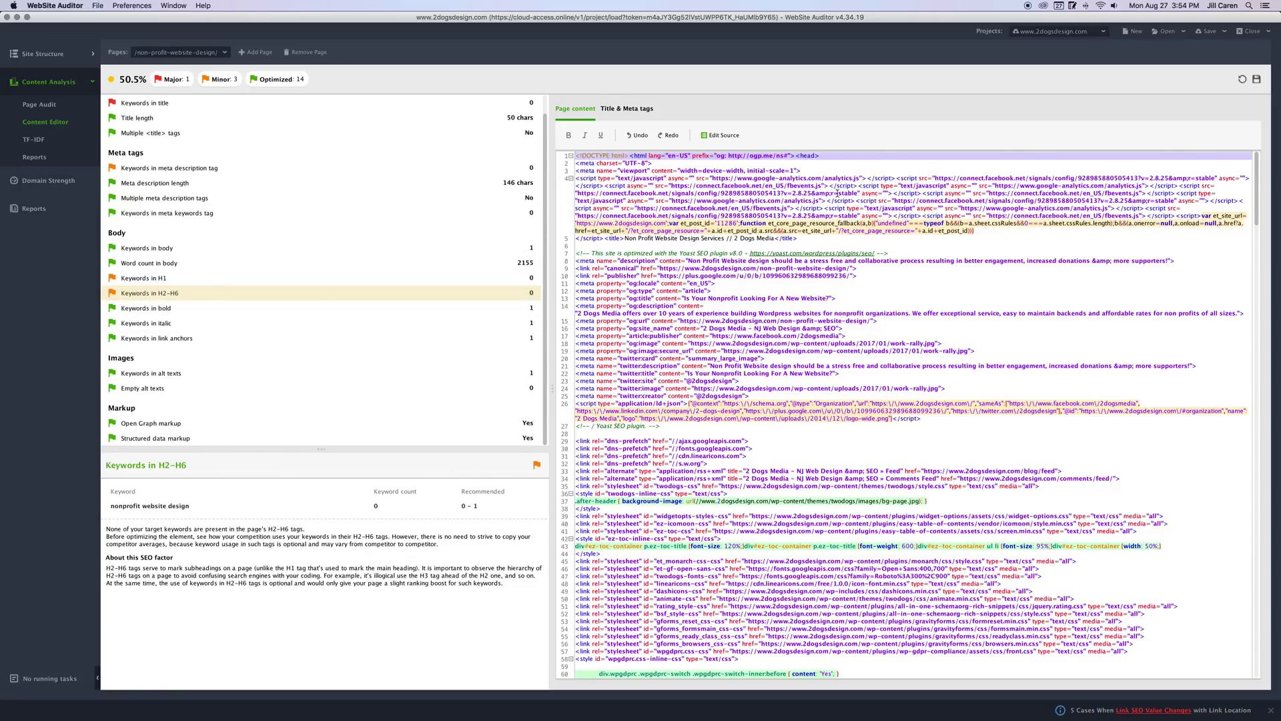
Step: Open the page's TF-IDF analysis and examine the competitors list and chart for the keyword "nonprofit website design"
left_click(31, 141)
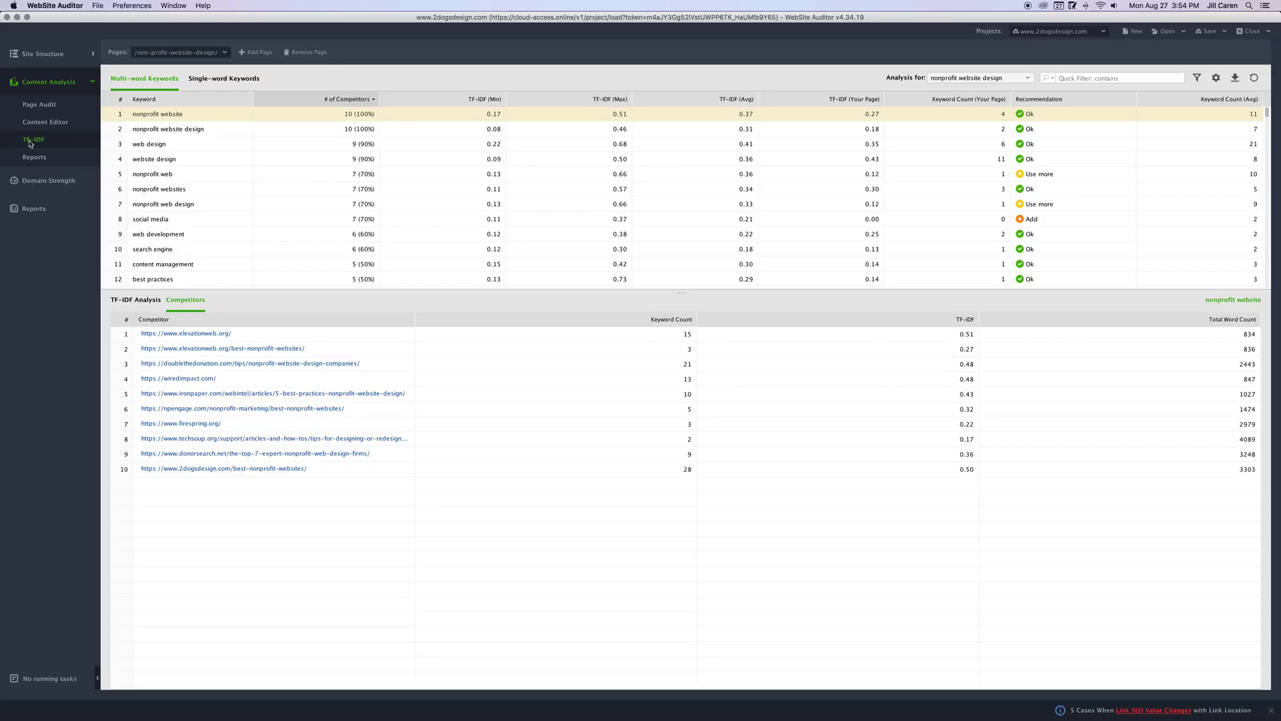
left_click(176, 132)
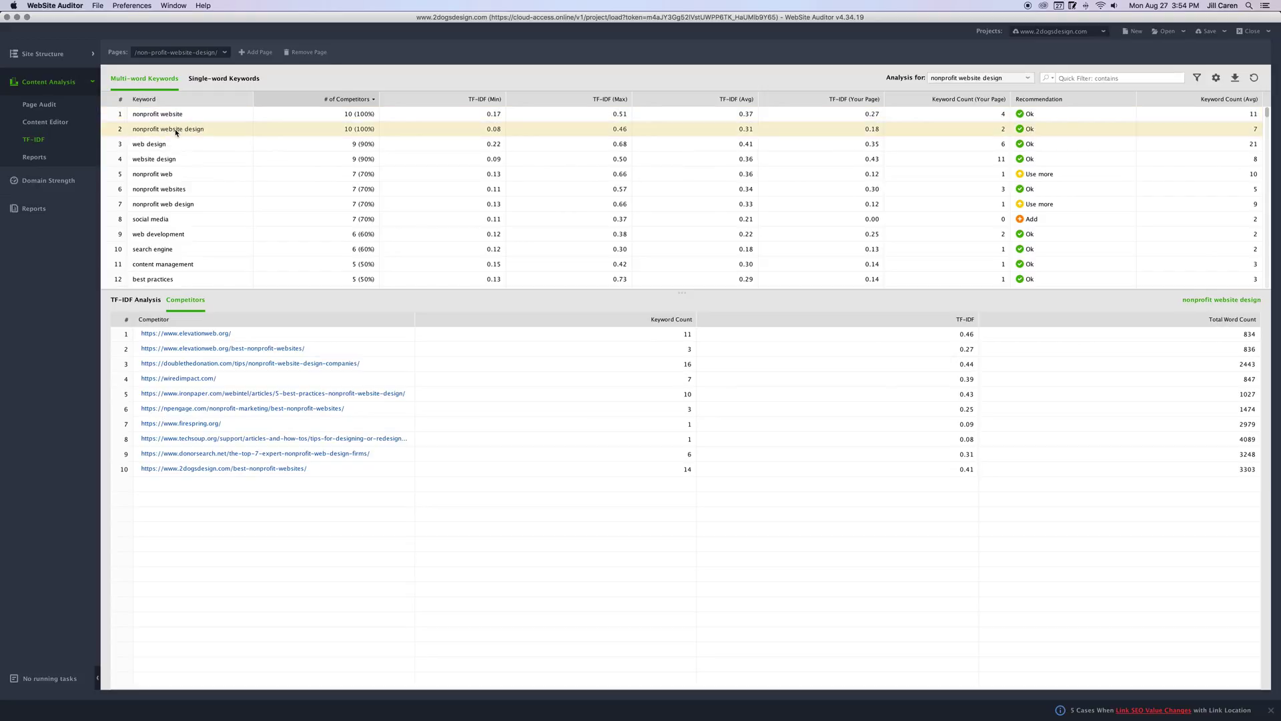
left_click(128, 300)
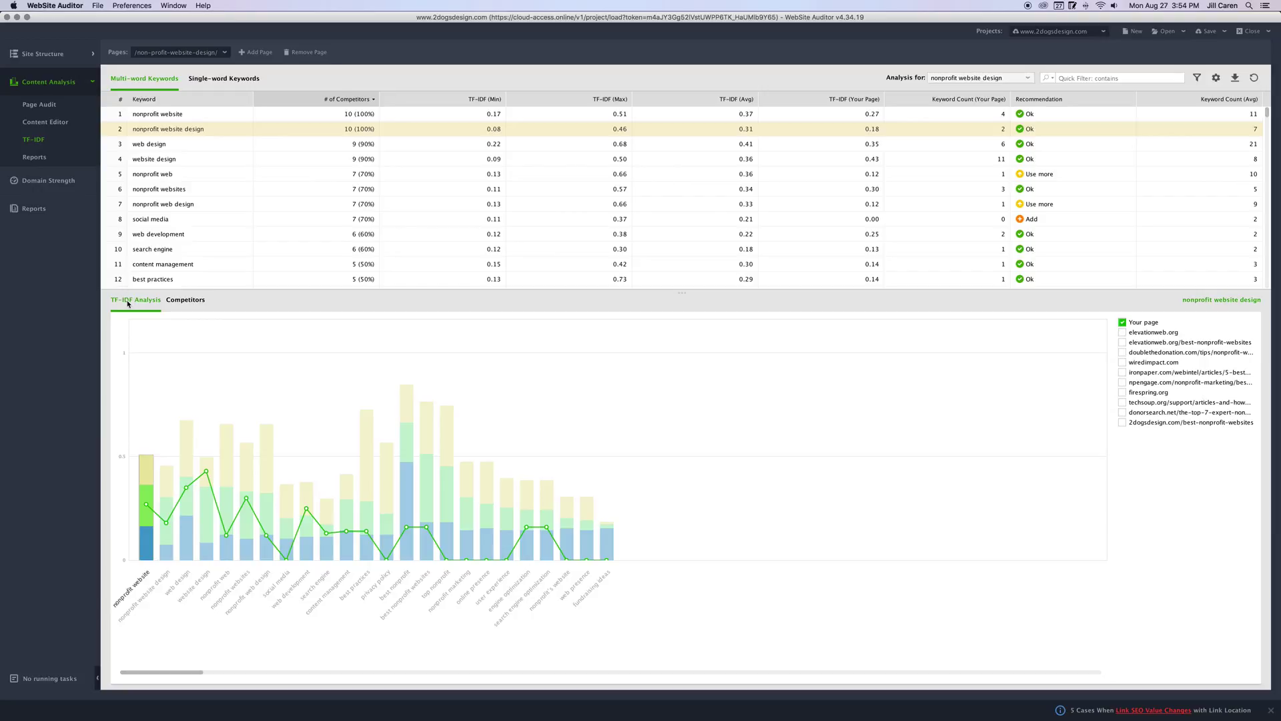
left_click(184, 299)
left_click(125, 301)
Step: Add both elevationweb.org pages, doublethedonation.com, wiredimpact.com and ironpaper.com to the TF-IDF chart to compare their keyword usage with the page's
left_click(1122, 332)
left_click(1122, 342)
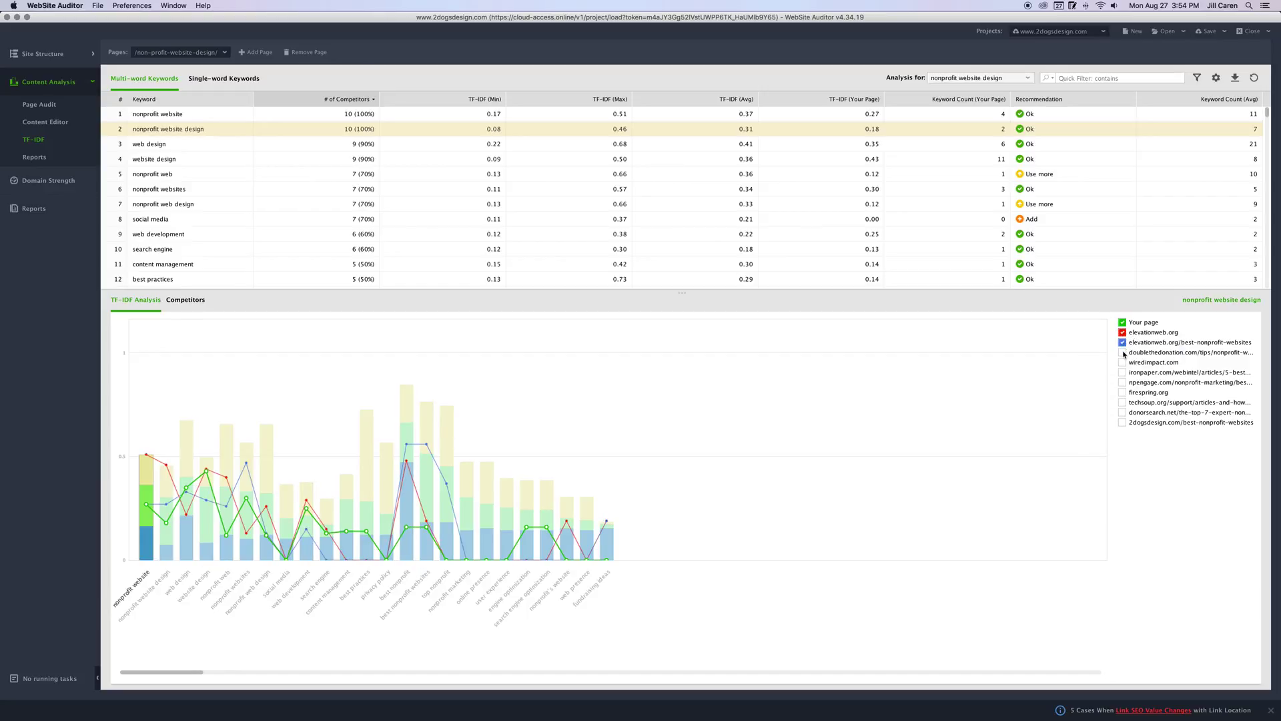
left_click(1123, 353)
left_click(1123, 363)
left_click(1122, 372)
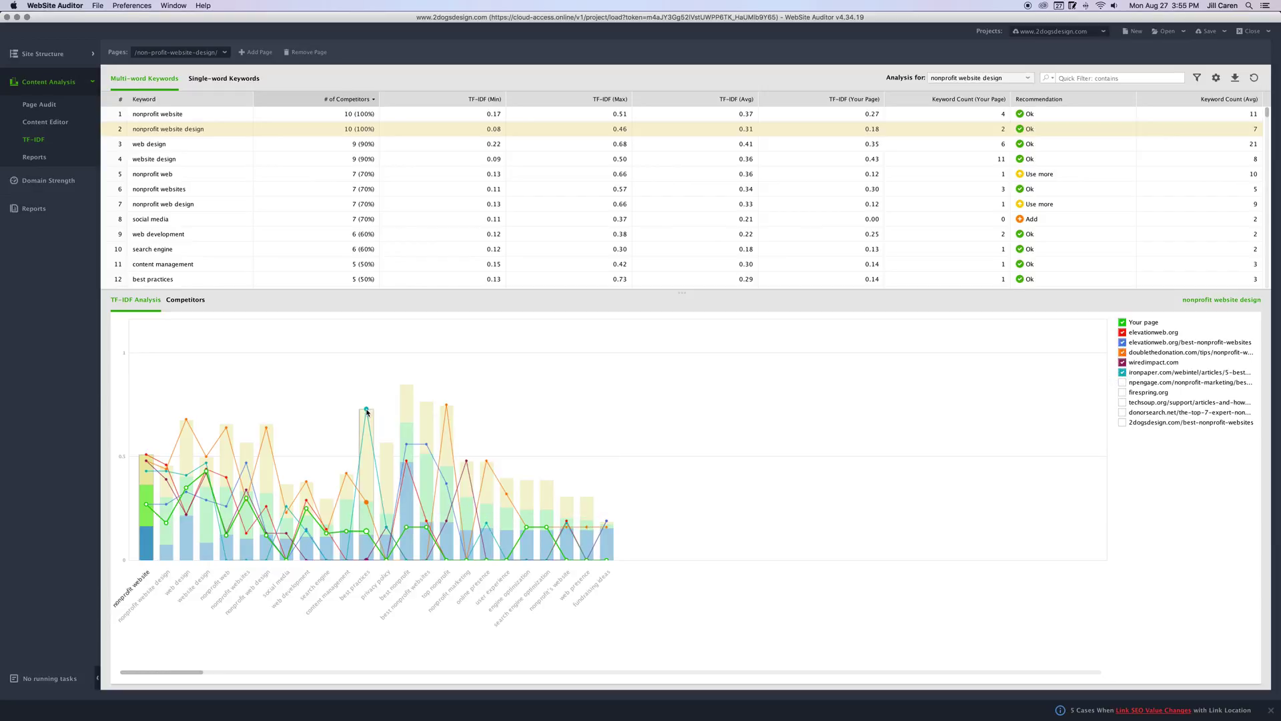
mouse_move(368, 413)
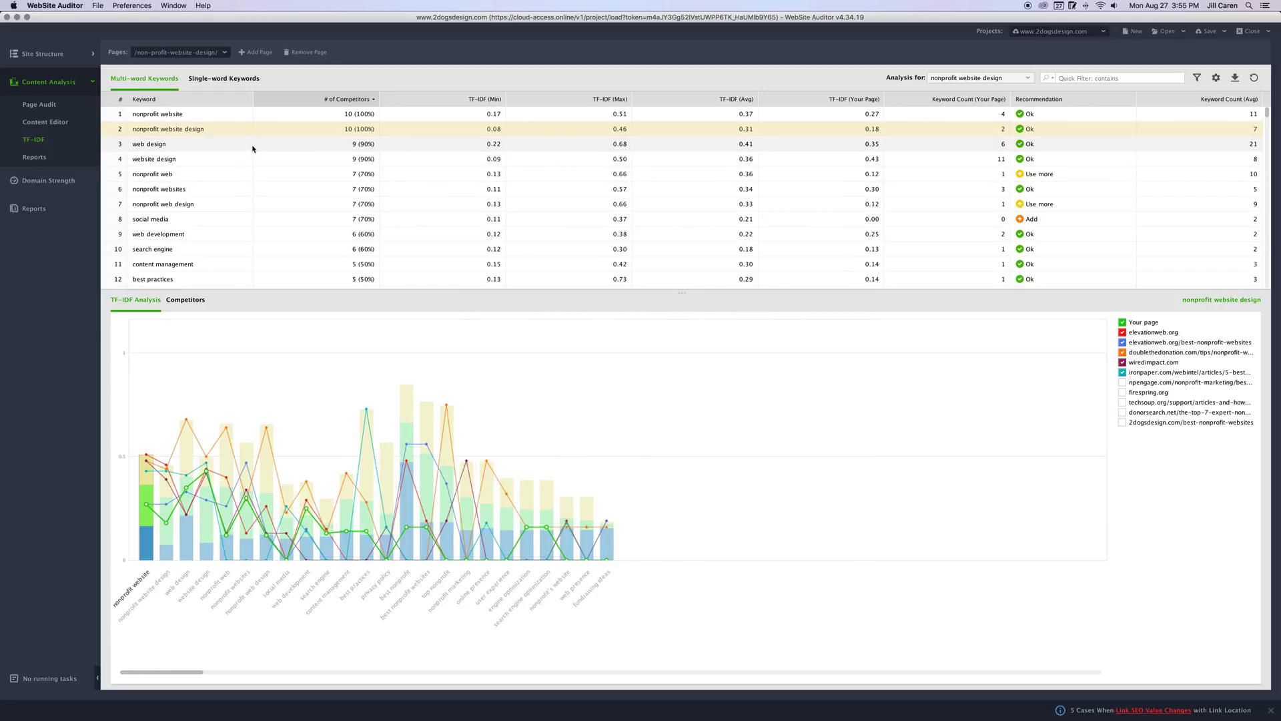
Step: Review the recommendations for "nonprofit web" and "nonprofit web design", and check competitors' keyword counts for the latter
left_click(1059, 177)
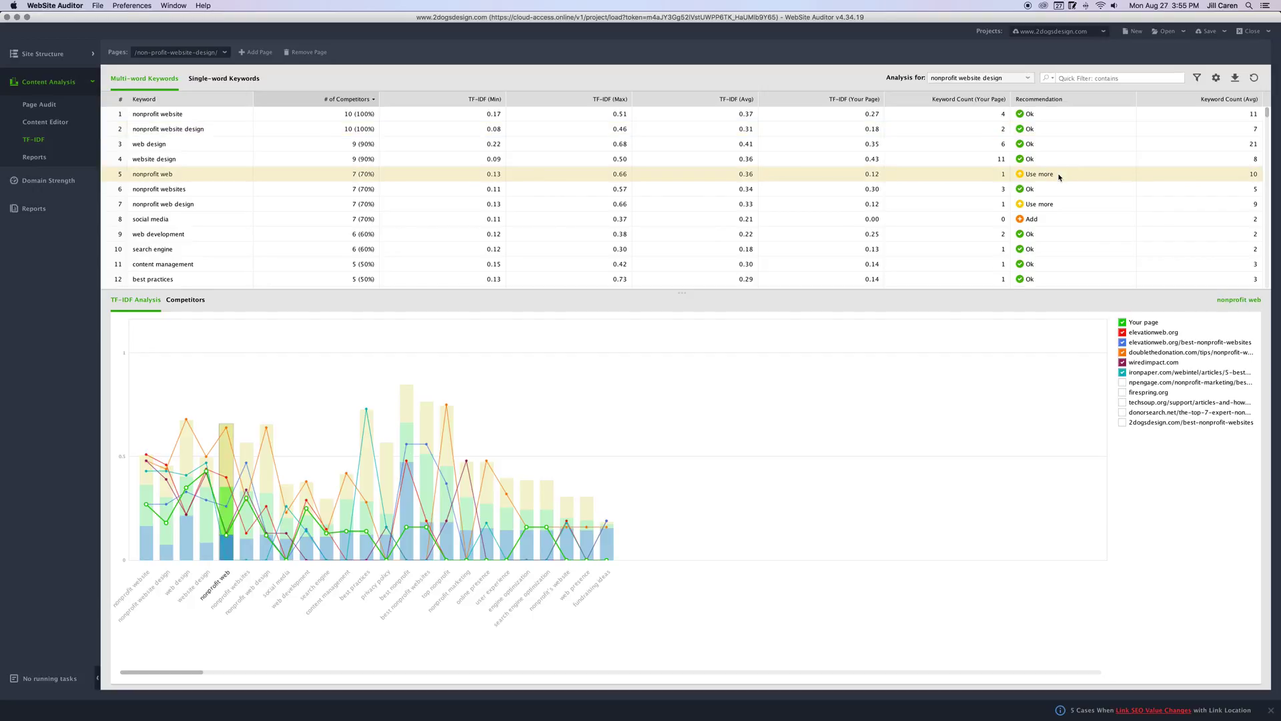
left_click(1057, 208)
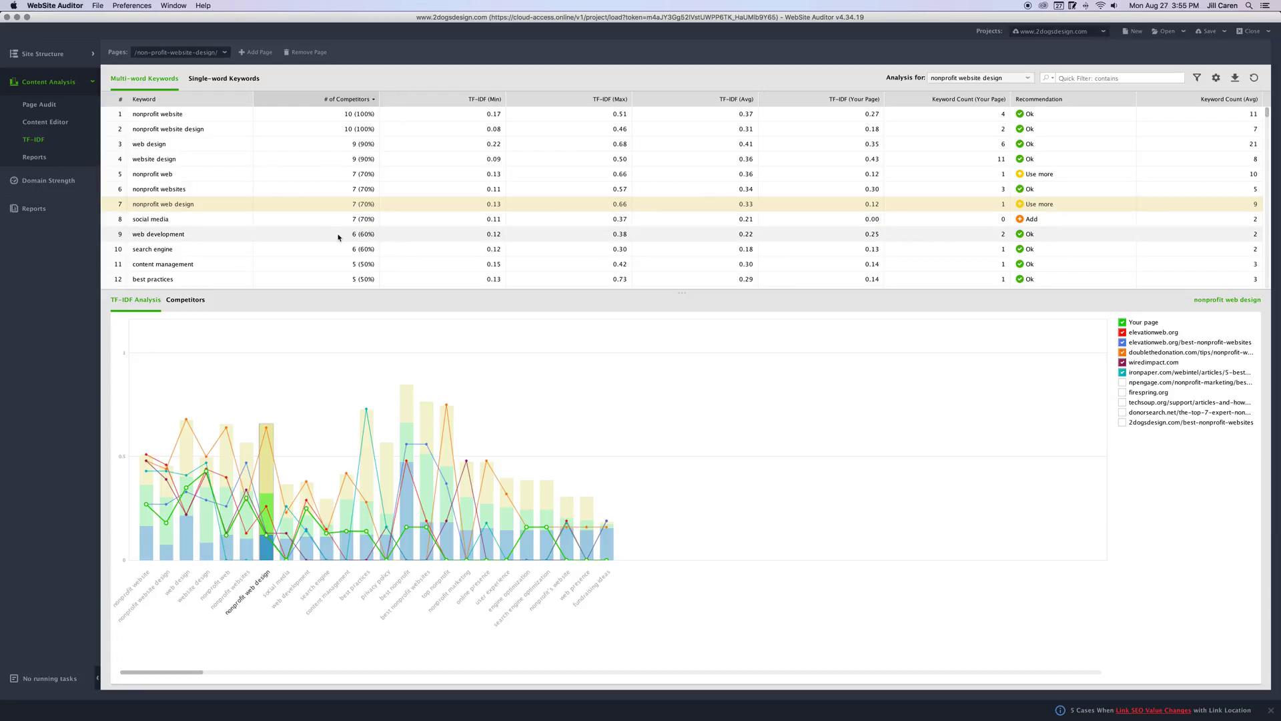
left_click(186, 301)
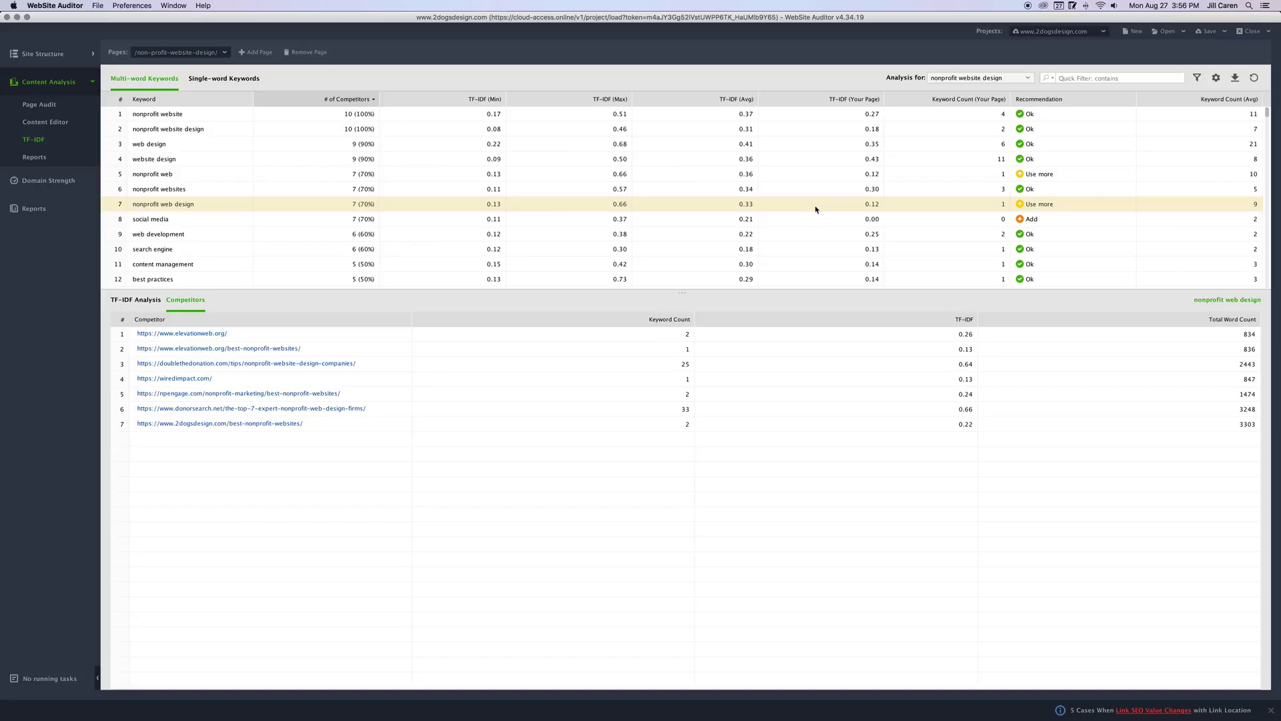
scroll(815, 209, "down", 1)
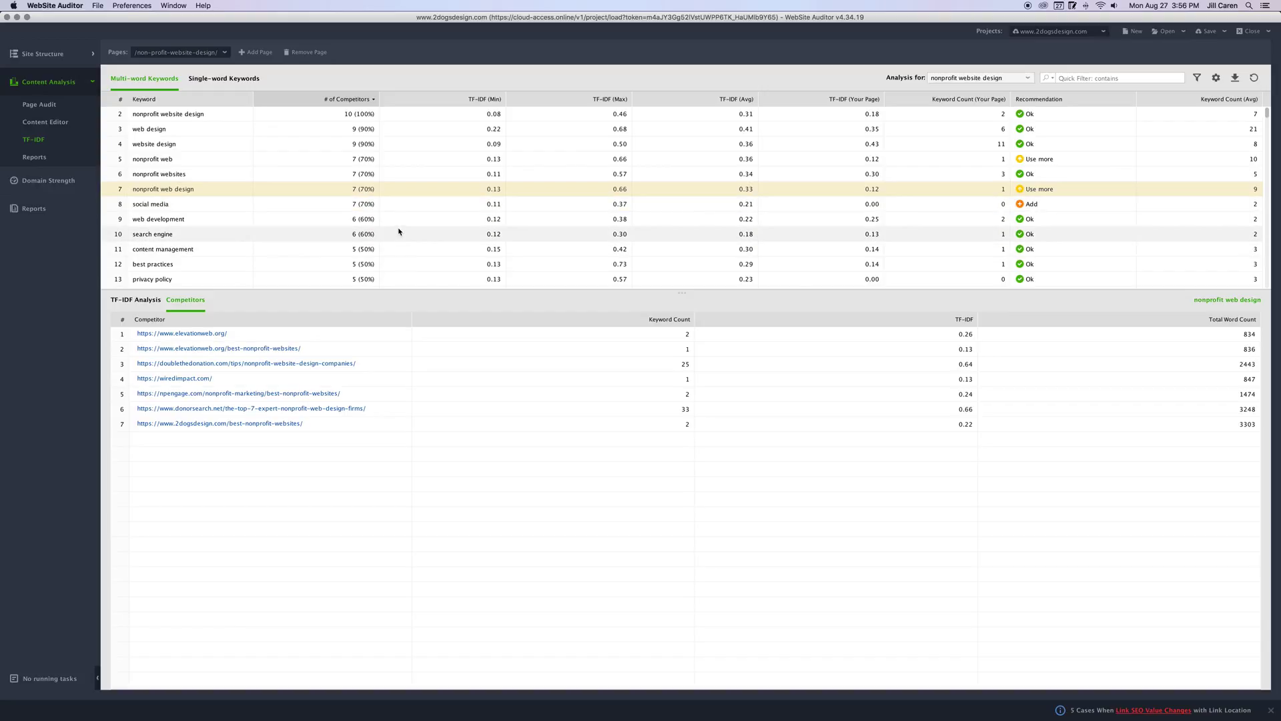
scroll(399, 235, "up", 1)
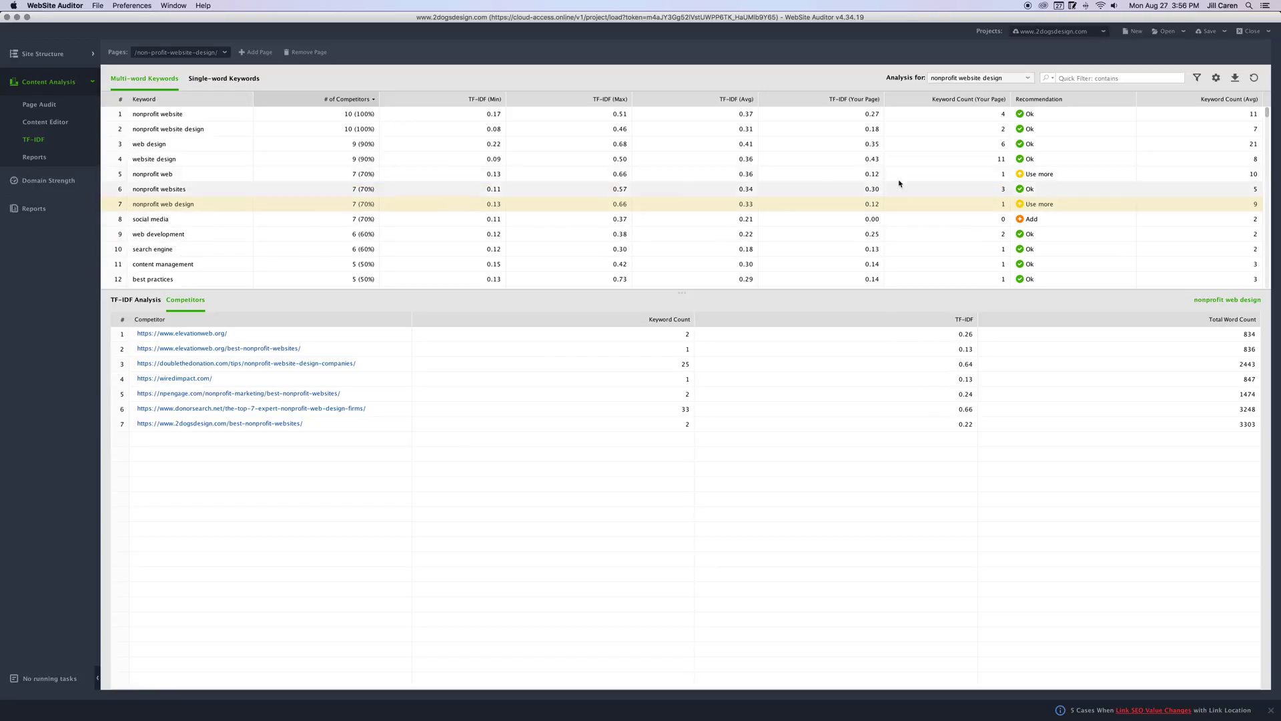
Step: Open the content analysis reports and go through the Page Audit (Details), Page Audit (Summary) and TF-IDF templates
left_click(30, 159)
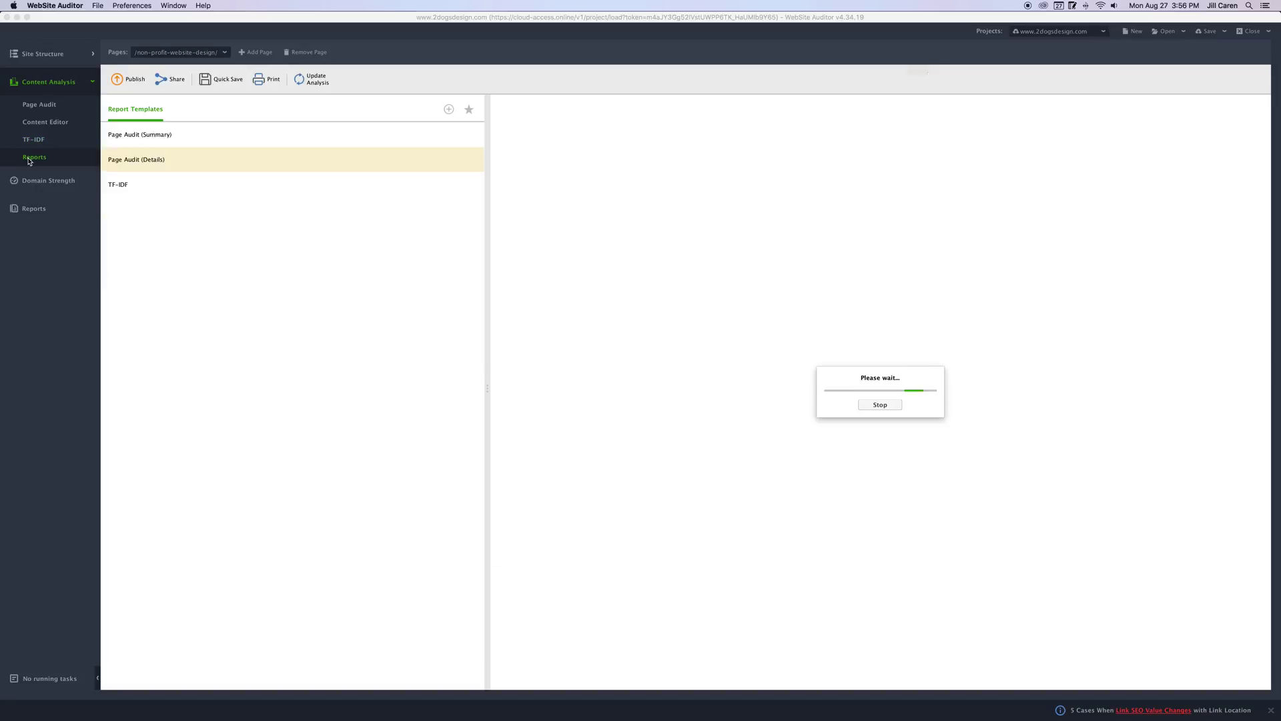
left_click(115, 150)
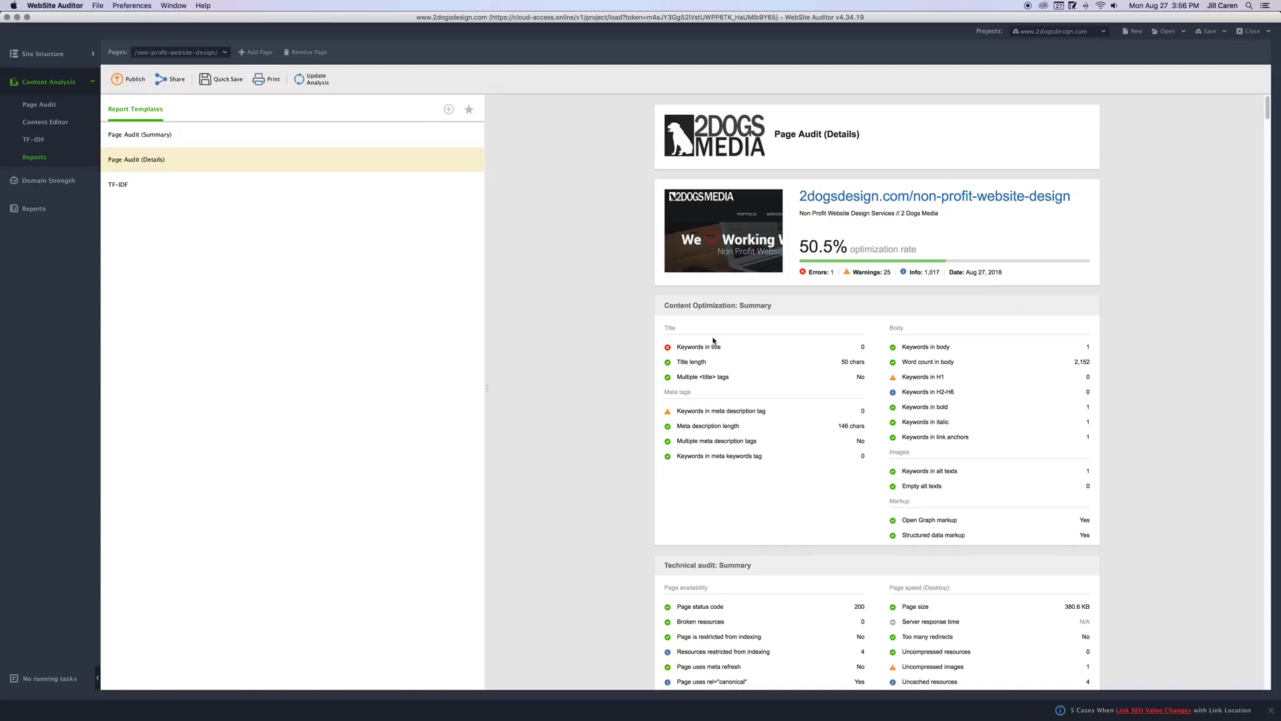
left_click(171, 137)
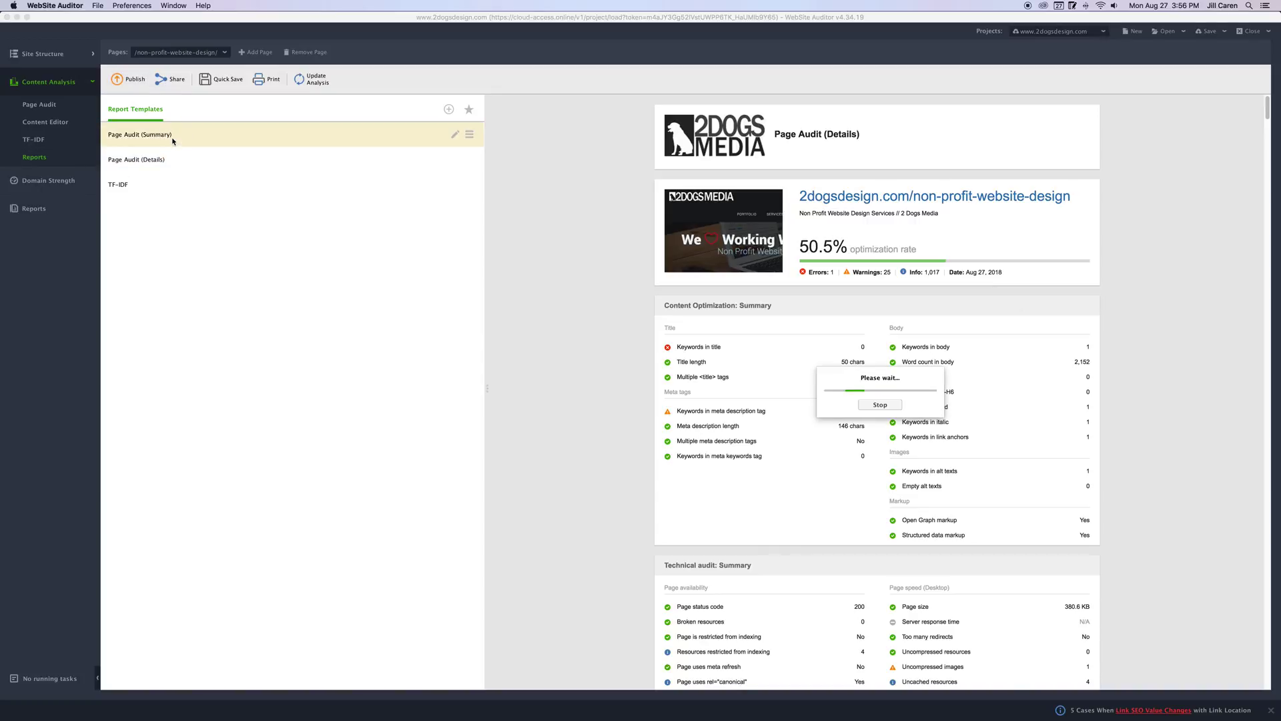
left_click(144, 159)
left_click(133, 186)
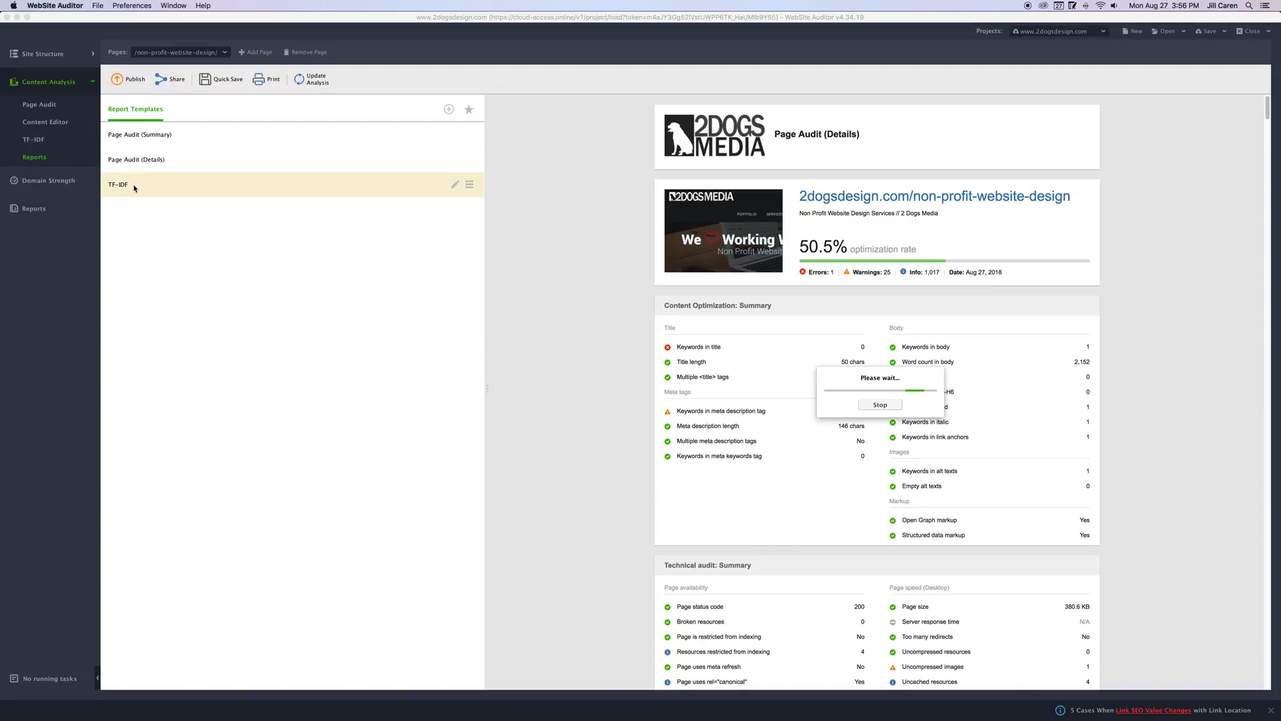
Step: Review the domain strength metrics, and read the overview and crawl/index issues in the 2 Dogs Media Custom Report
left_click(28, 186)
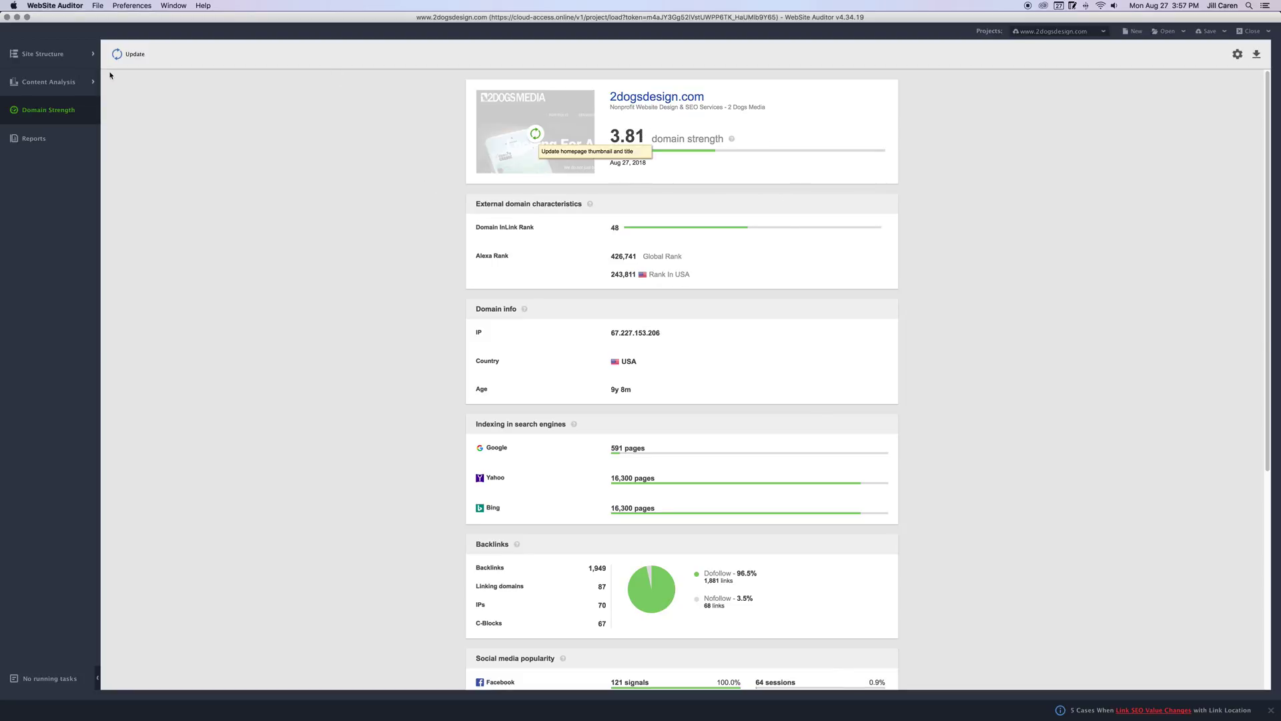
left_click(42, 141)
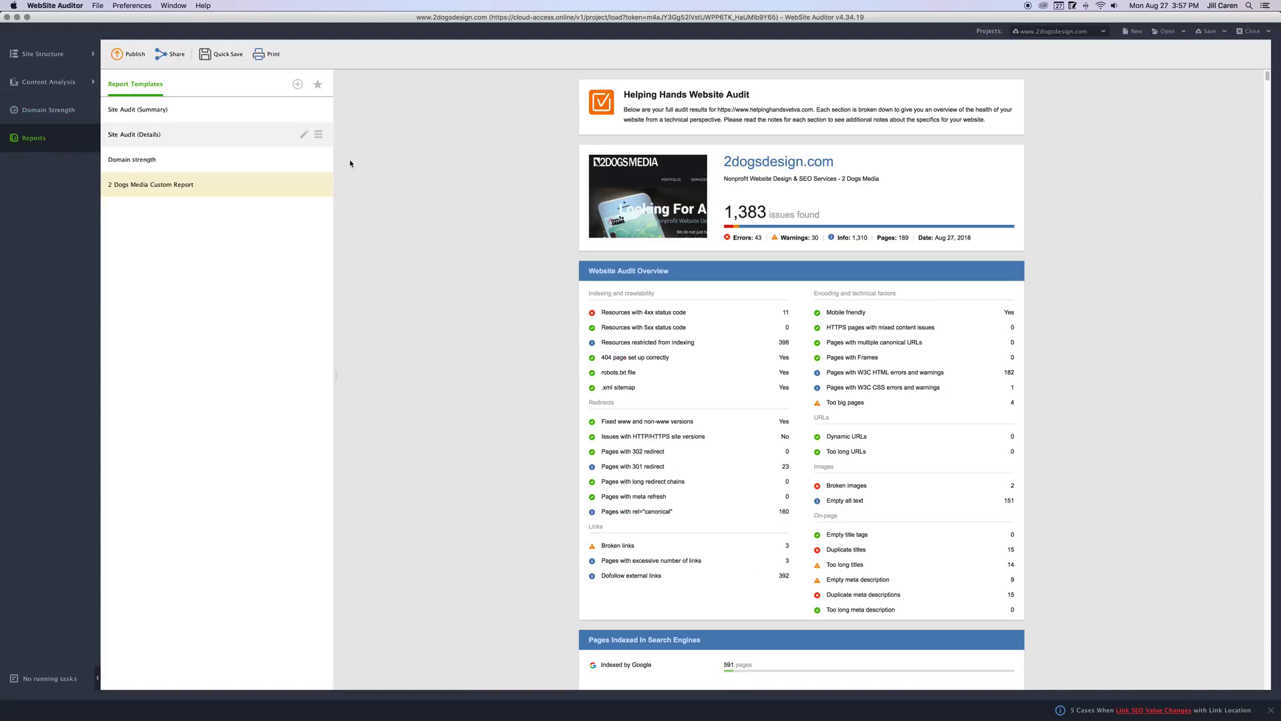
scroll(850, 236, "down", 5)
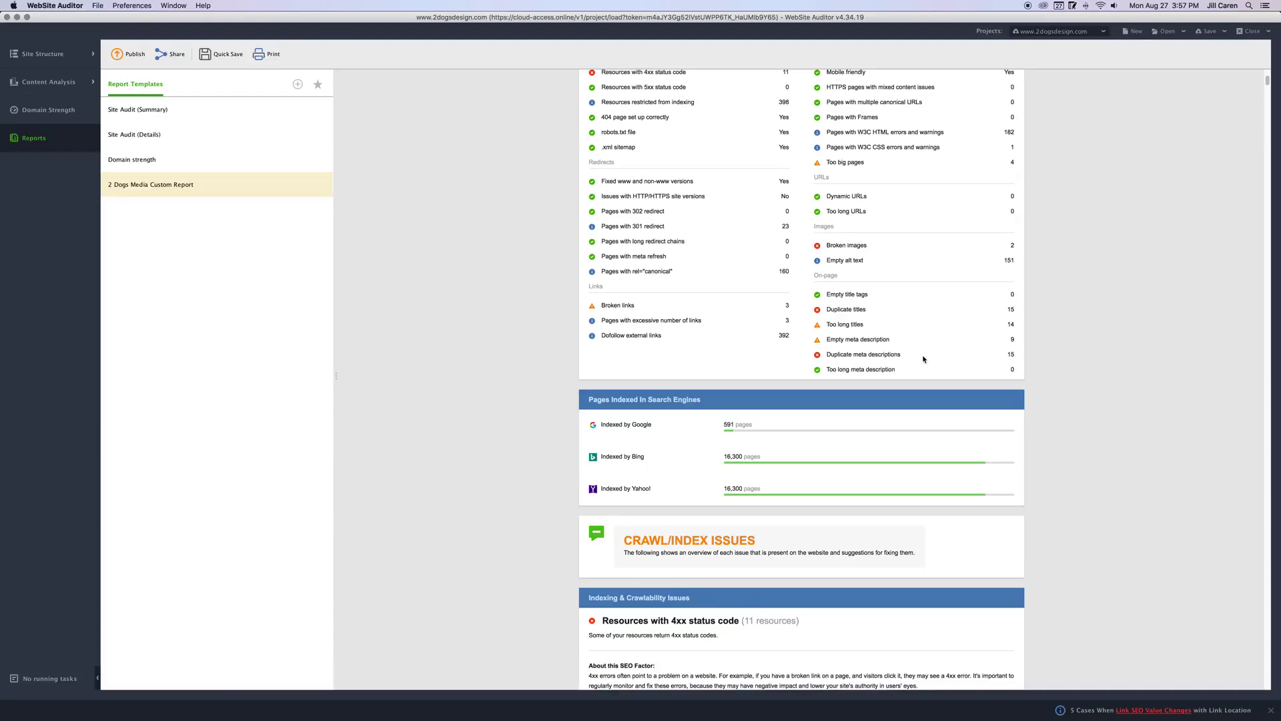
scroll(928, 353, "down", 5)
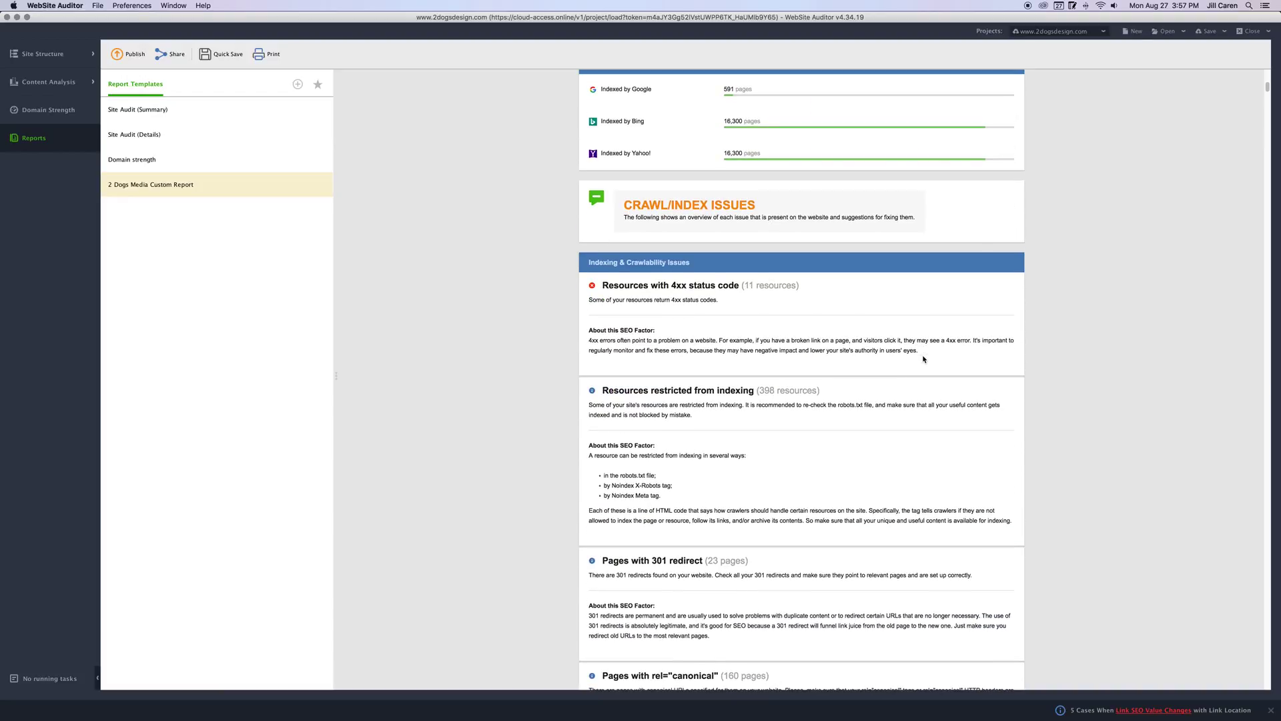
scroll(917, 360, "down", 5)
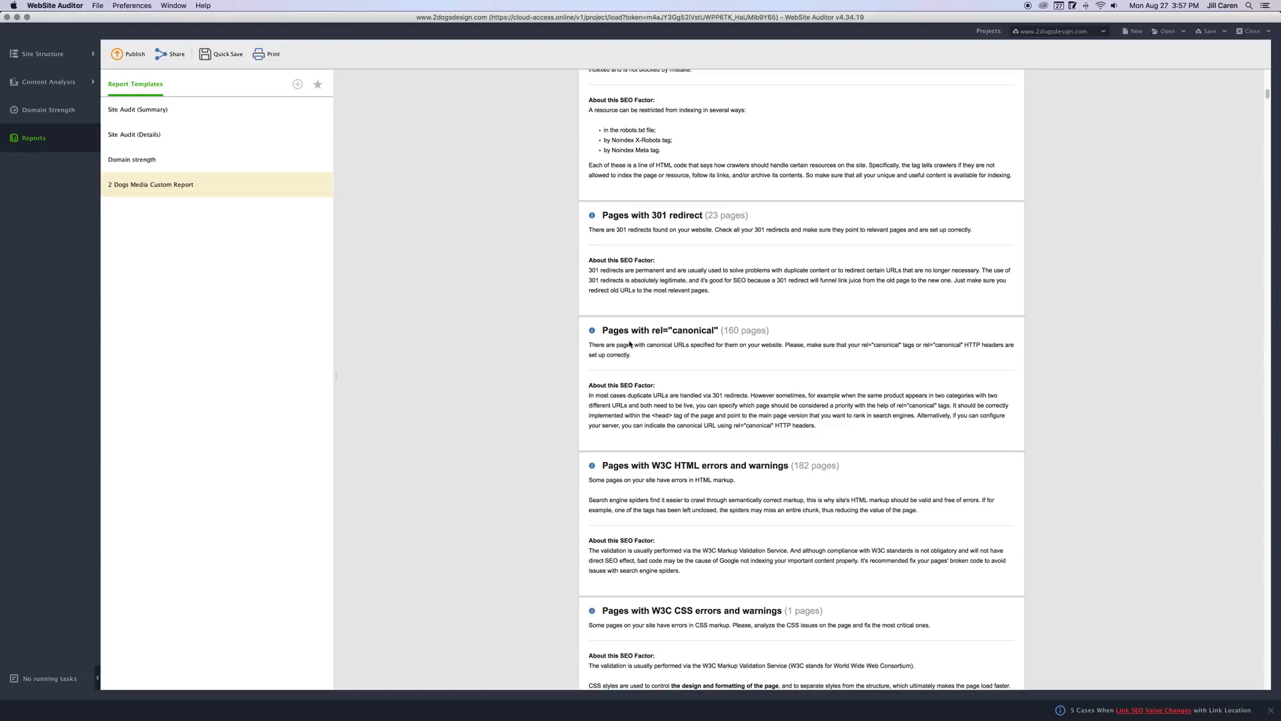
scroll(431, 338, "up", 3)
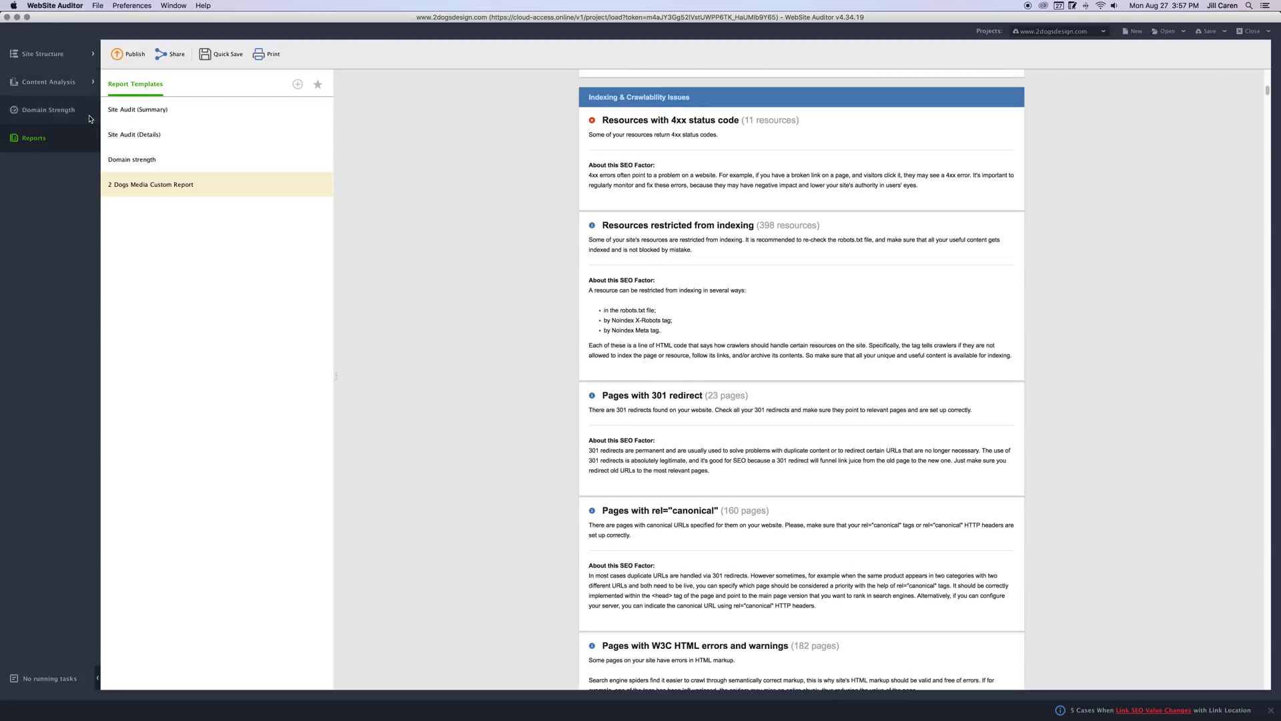
Step: Return to the site structure section and open the site's page visualization map
left_click(42, 59)
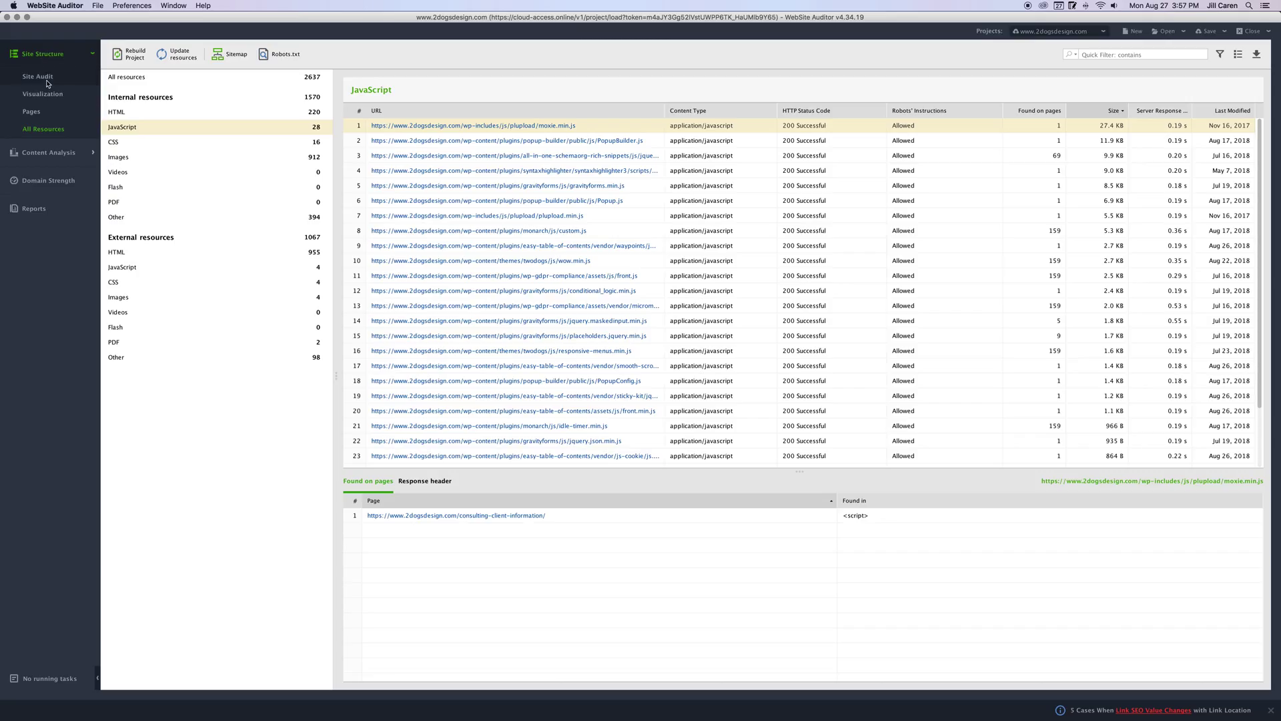
left_click(47, 79)
left_click(44, 95)
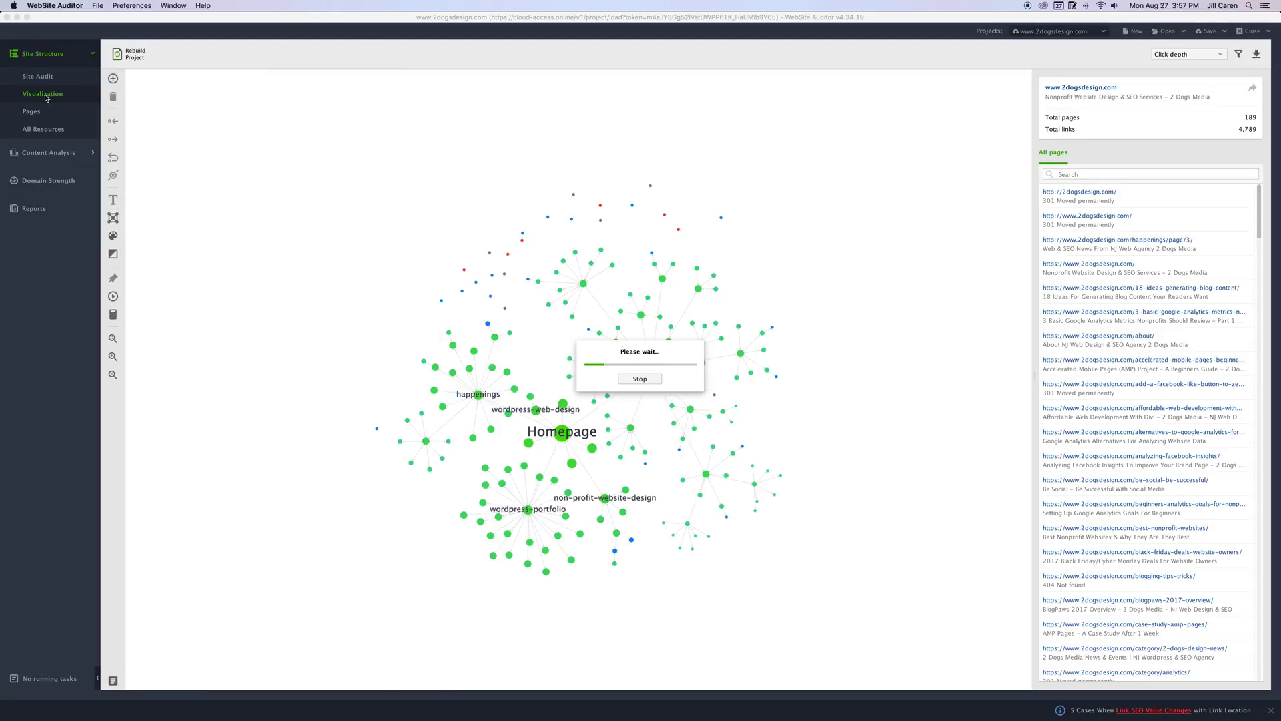